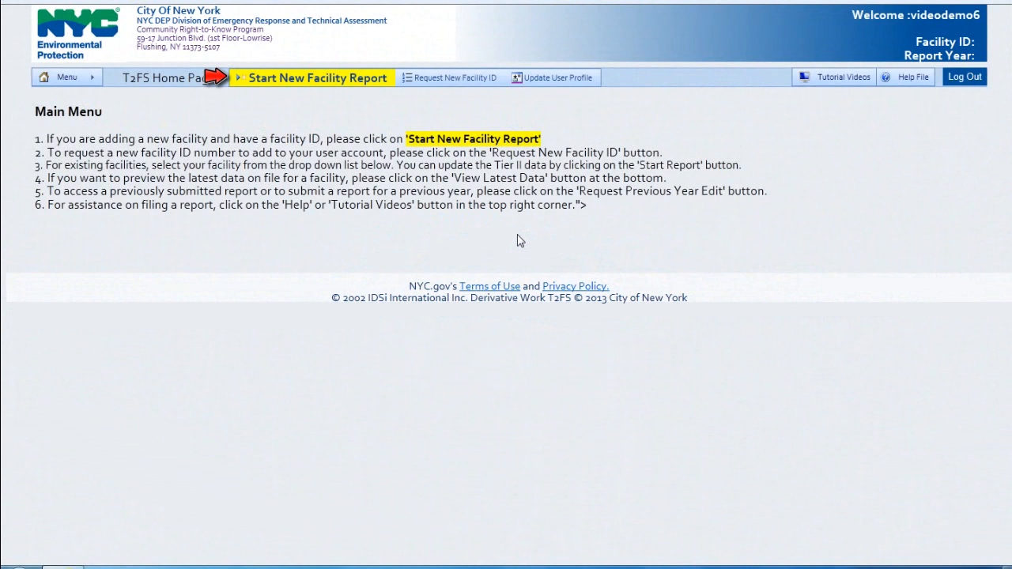
# Step: Start a new facility report for facility ID 17351
pyautogui.click(332, 84)
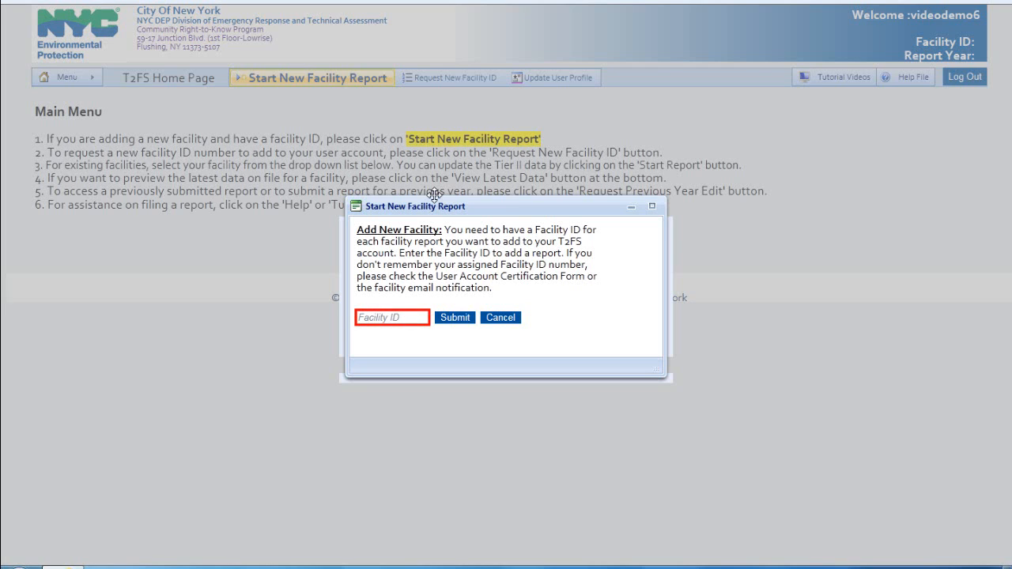
pyautogui.click(422, 317)
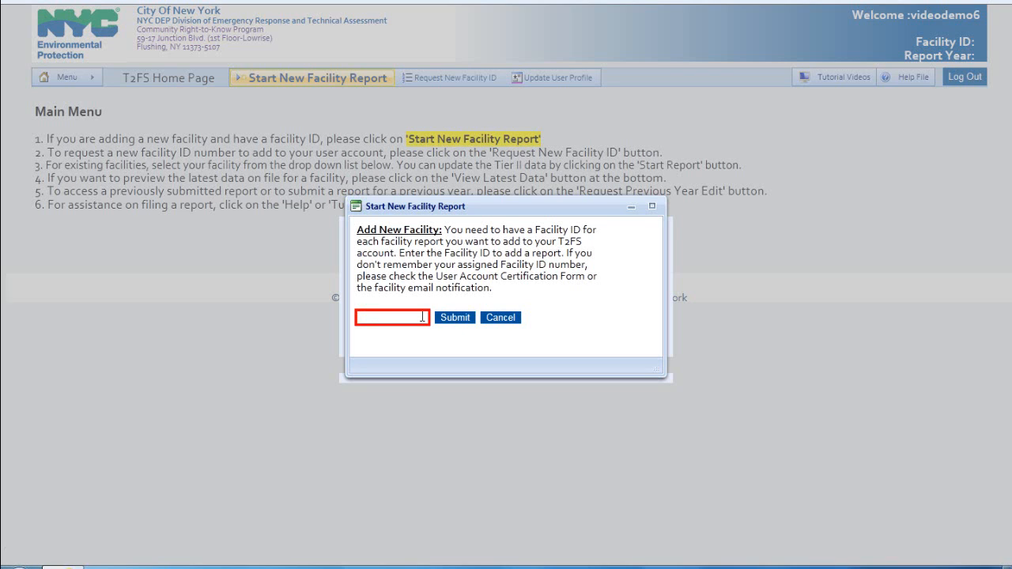
pyautogui.write('173')
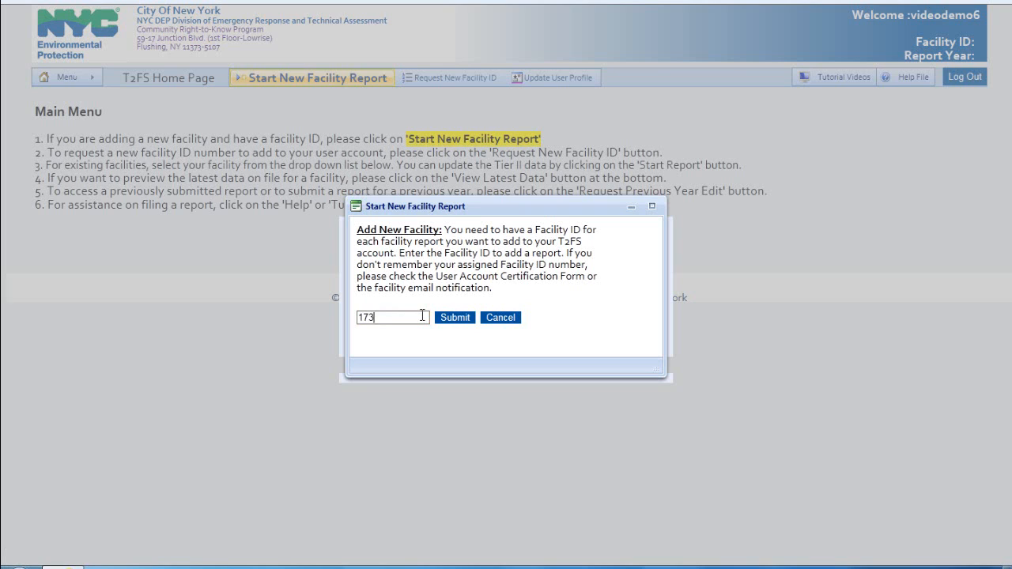
pyautogui.write('51')
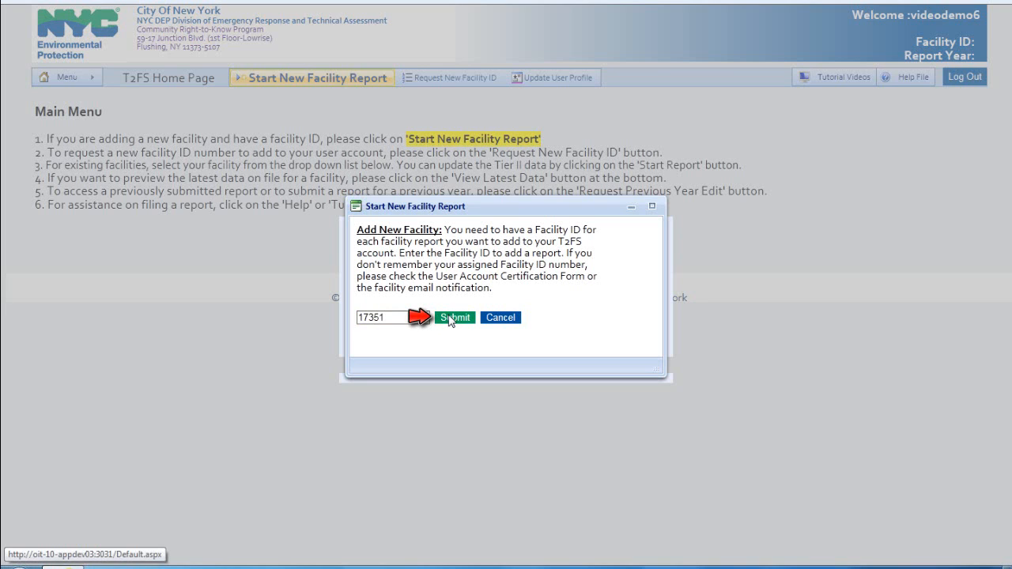
pyautogui.click(449, 318)
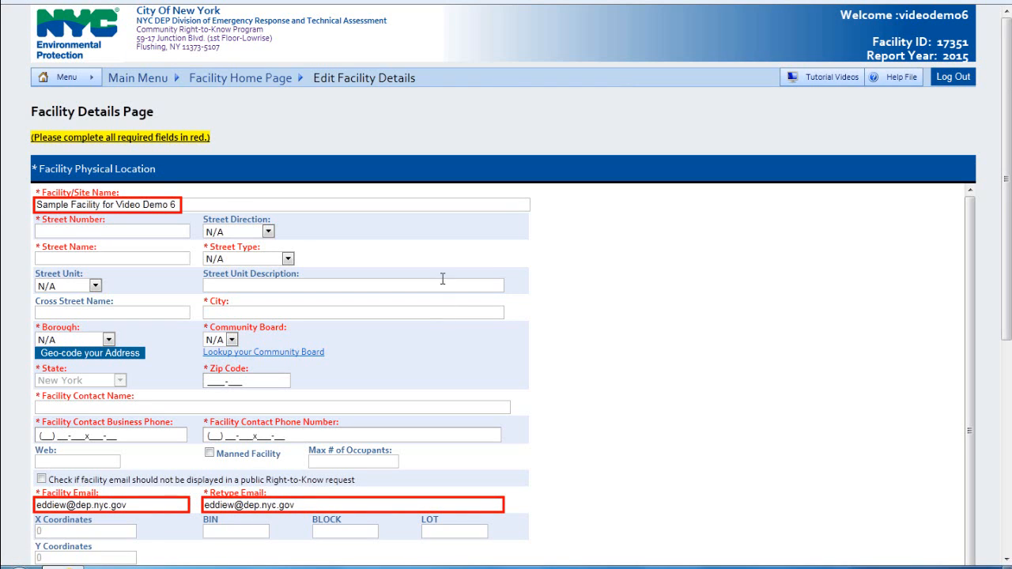
pyautogui.click(444, 176)
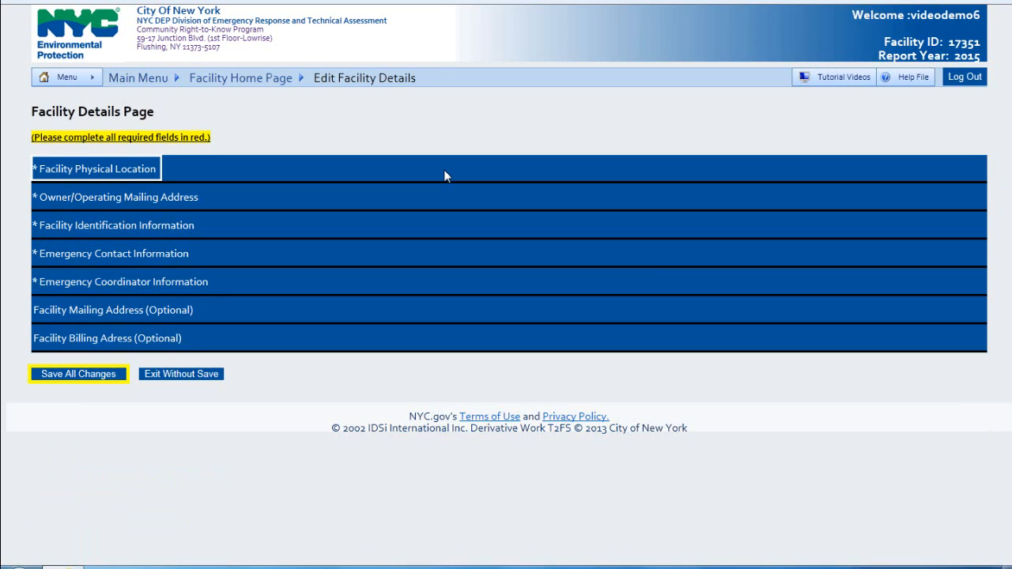
pyautogui.click(444, 169)
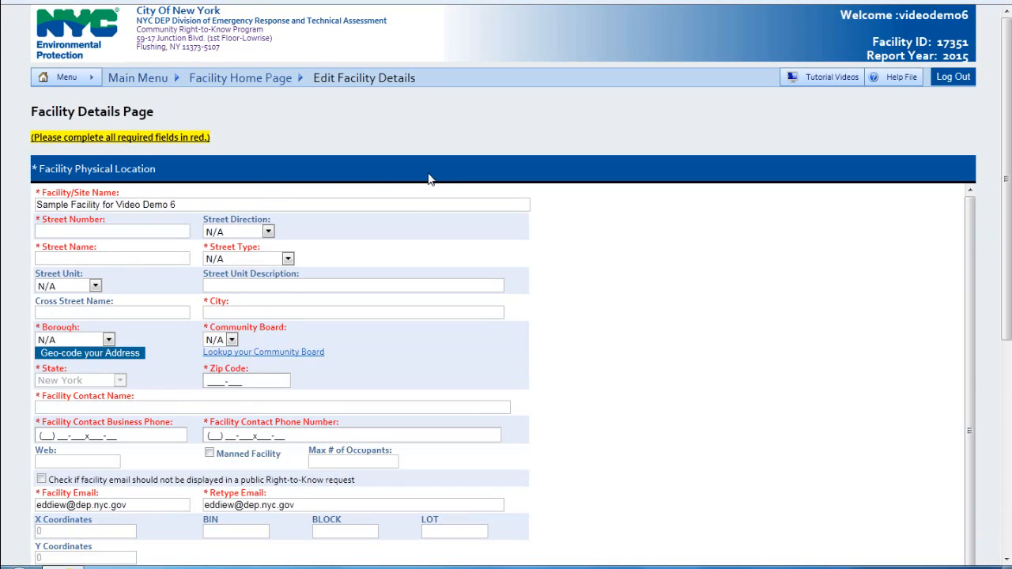
pyautogui.click(240, 202)
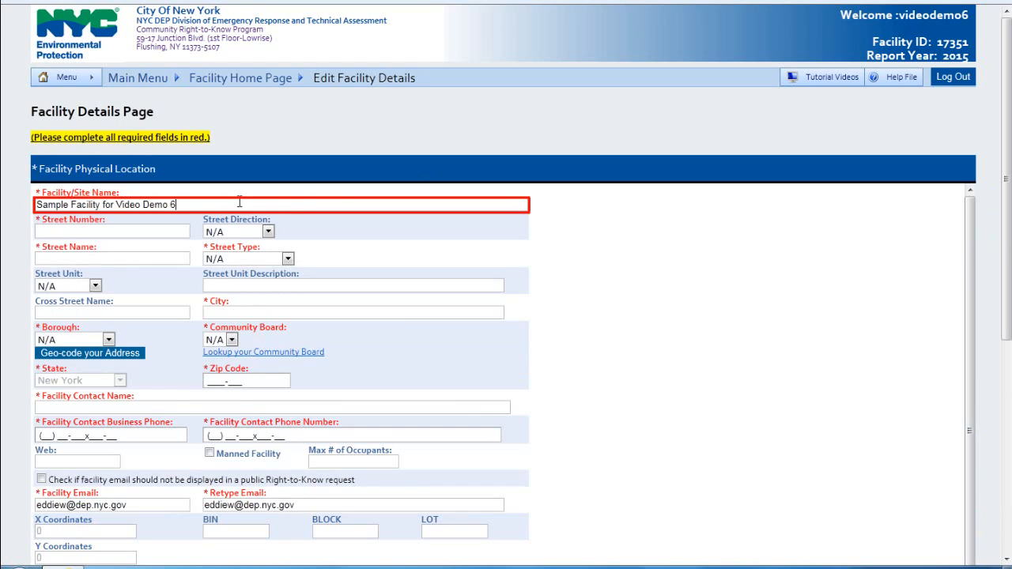
# Step: Enter street number 59-17, street name Junction and street type Boulevard, with direction N/A
pyautogui.click(137, 231)
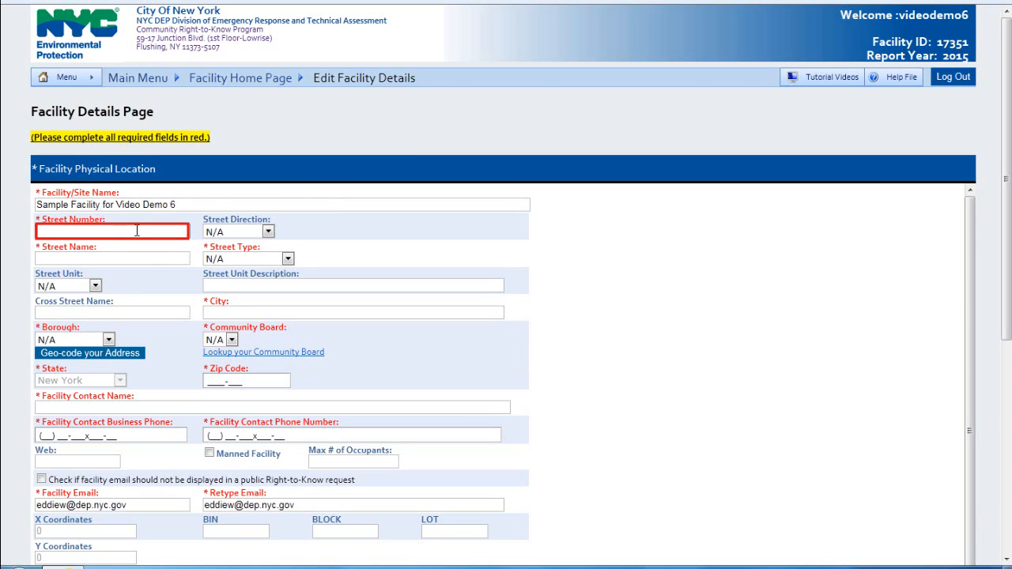
pyautogui.write('59-1')
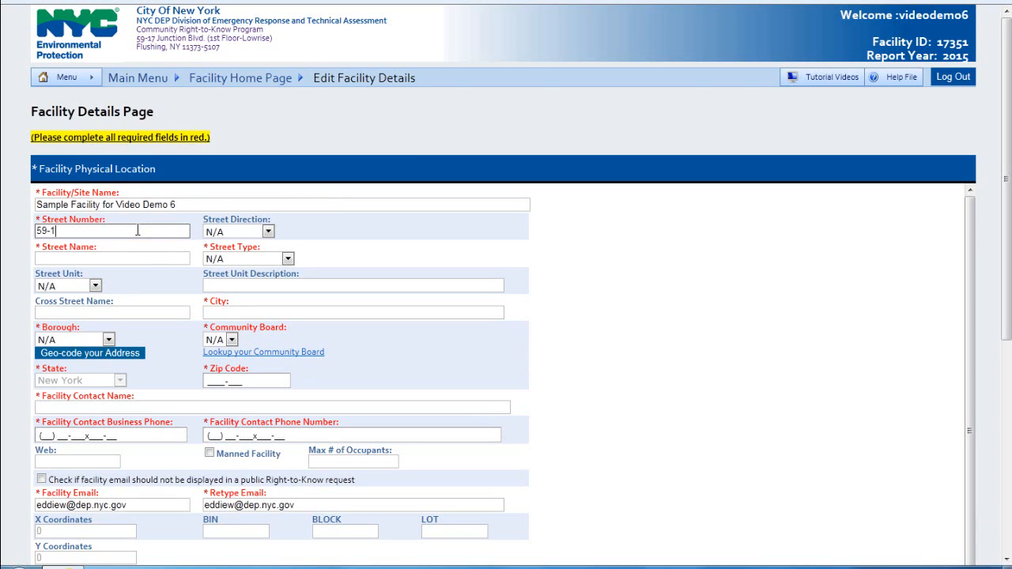
pyautogui.write('7')
pyautogui.click(268, 232)
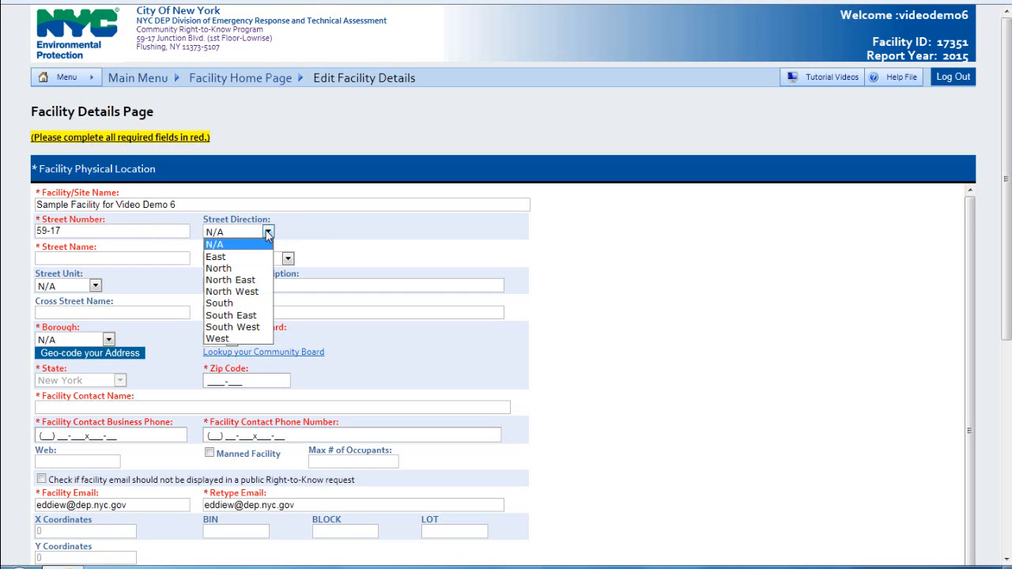
pyautogui.click(268, 233)
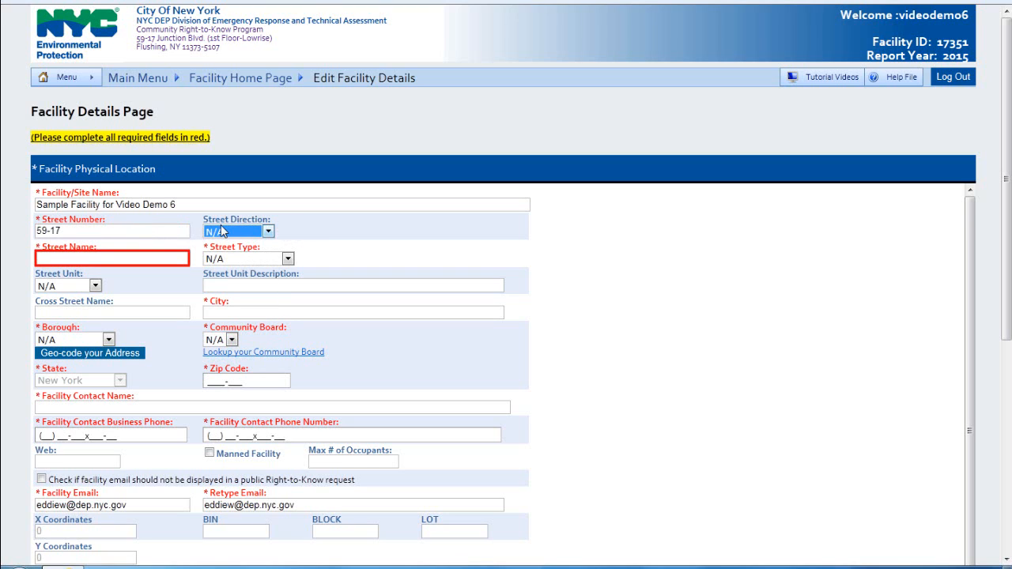
pyautogui.click(152, 258)
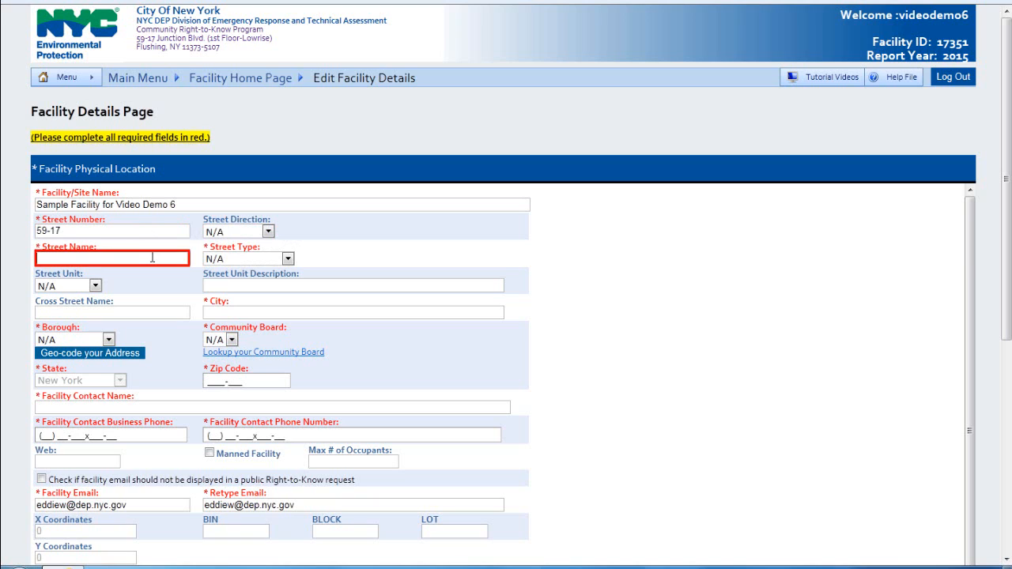
pyautogui.write('Junction')
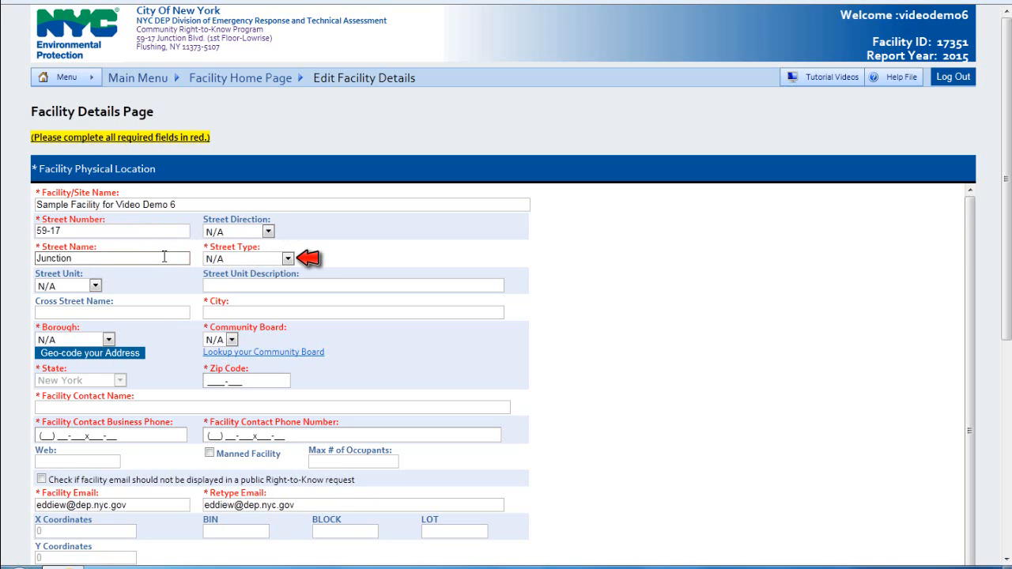
pyautogui.click(214, 261)
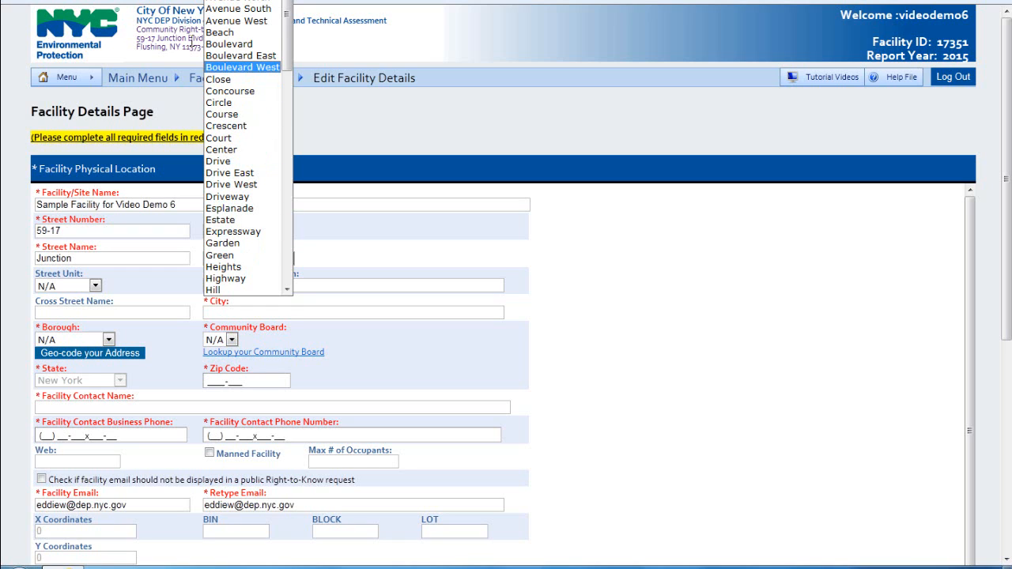
pyautogui.click(228, 44)
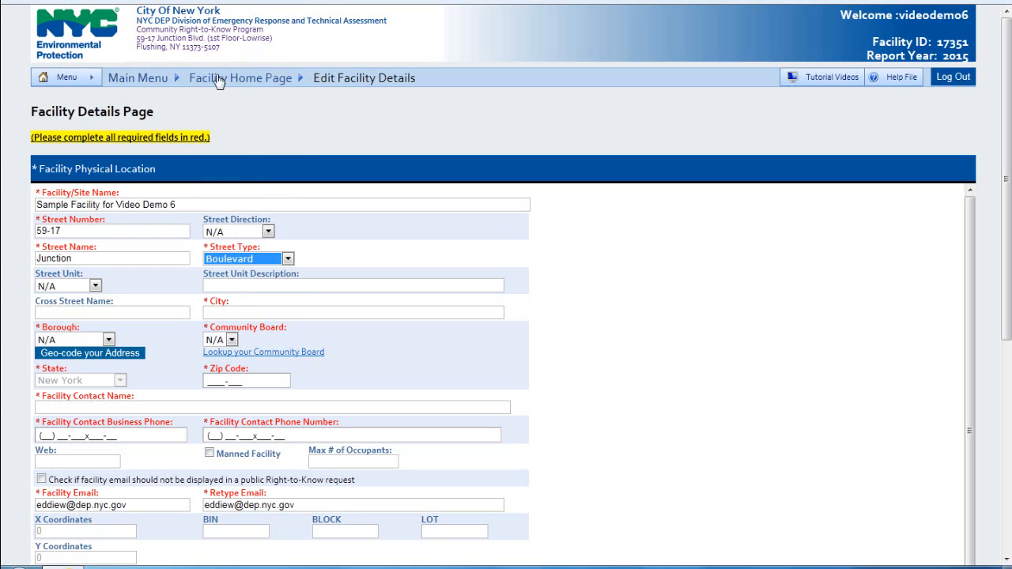
# Step: Leave the street unit as N/A and skip unit description and cross street to reach City
pyautogui.click(94, 286)
pyautogui.click(91, 286)
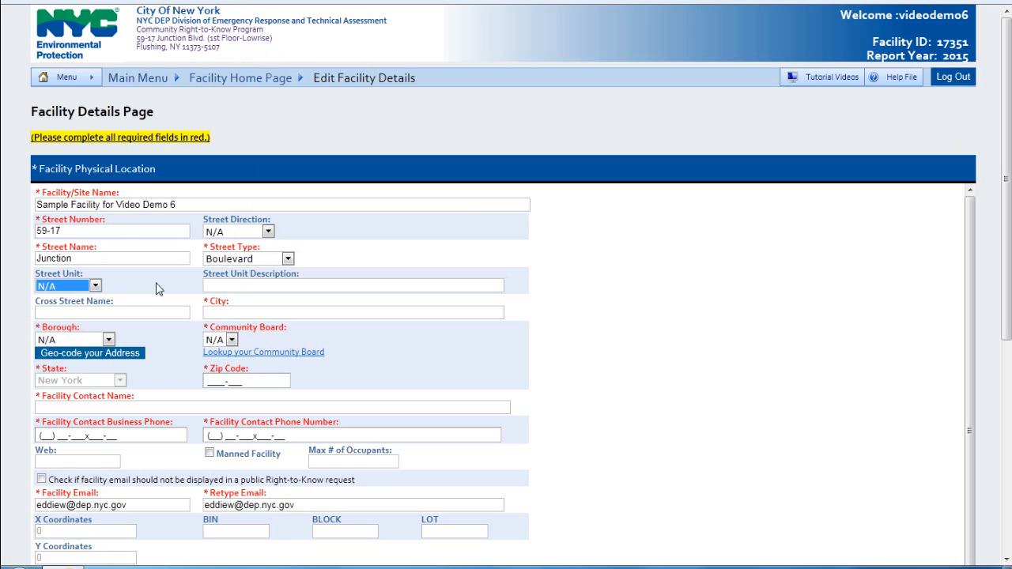
pyautogui.click(222, 284)
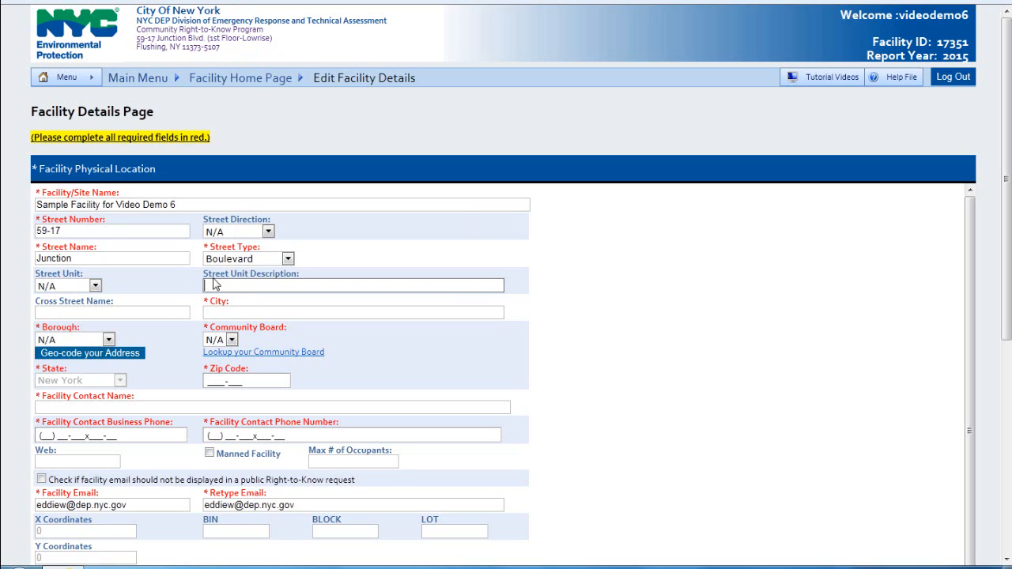
pyautogui.click(163, 309)
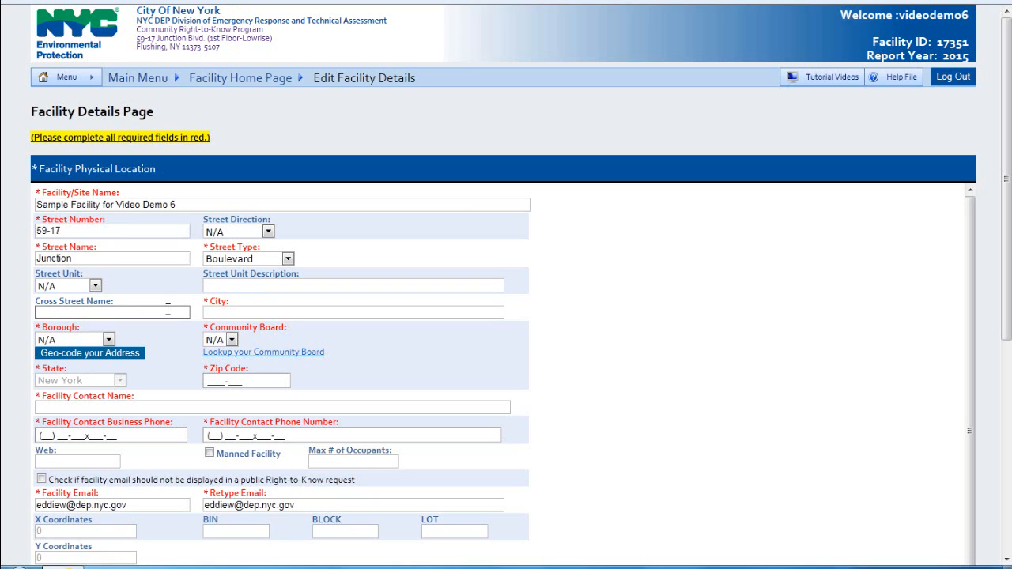
pyautogui.click(213, 311)
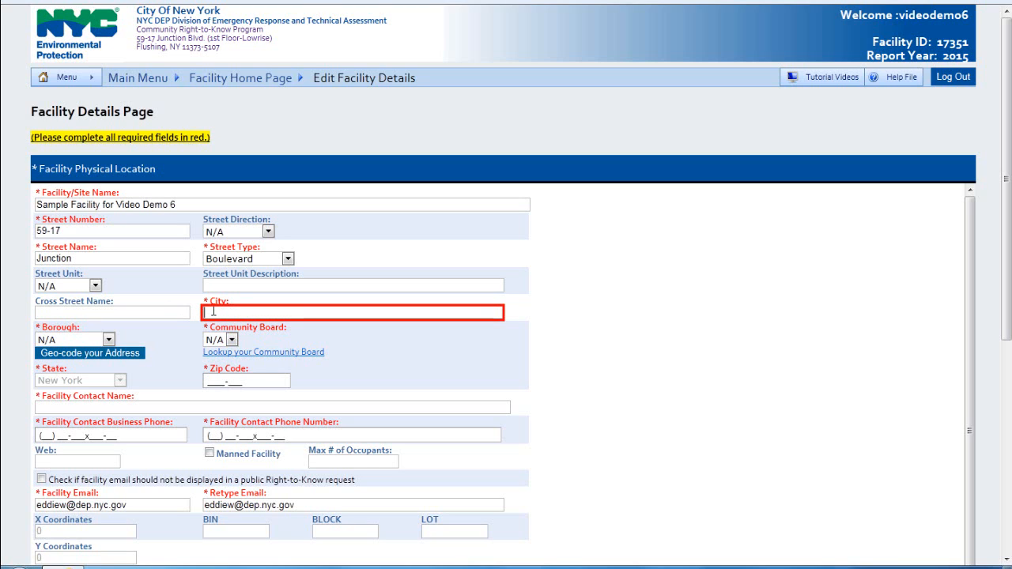
# Step: Enter Rego Park as the city and choose Queens as the borough
pyautogui.write('Rego P')
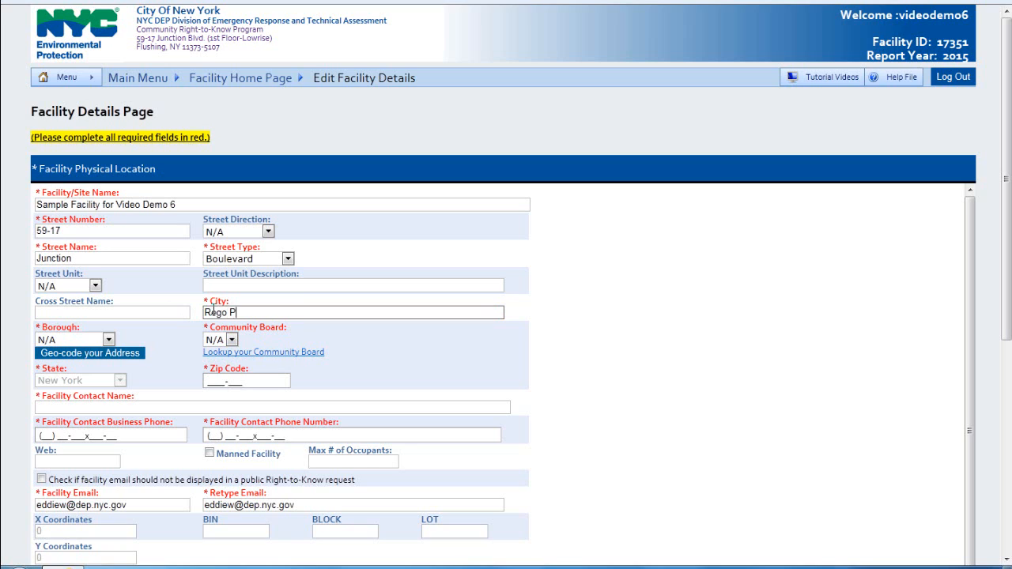
pyautogui.write('ark')
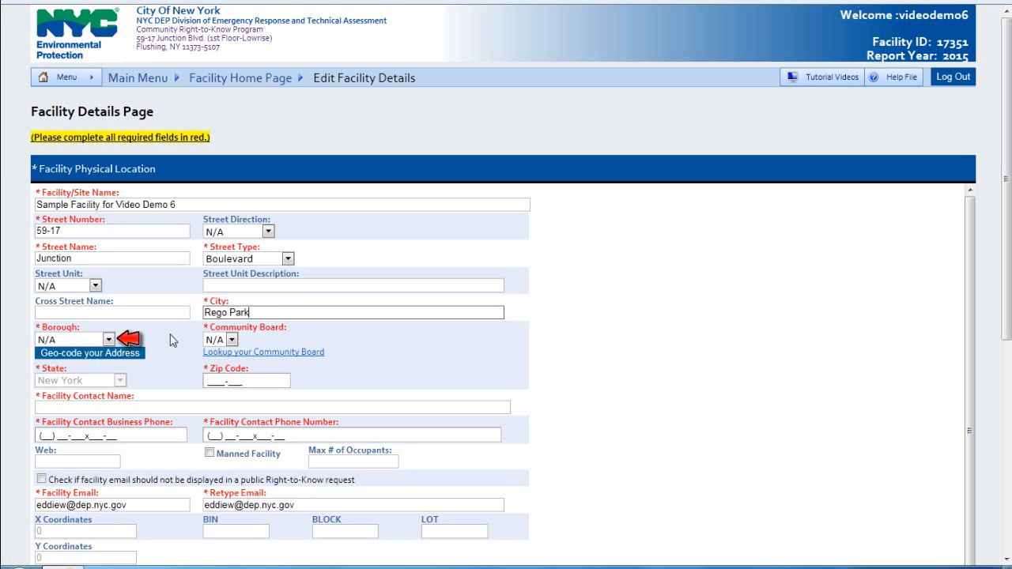
pyautogui.click(109, 339)
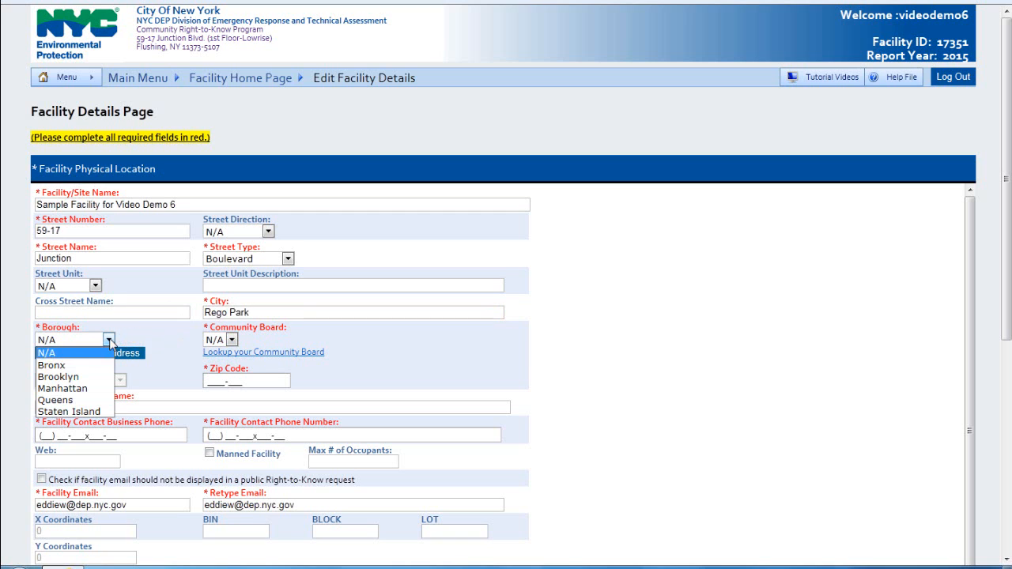
pyautogui.click(99, 401)
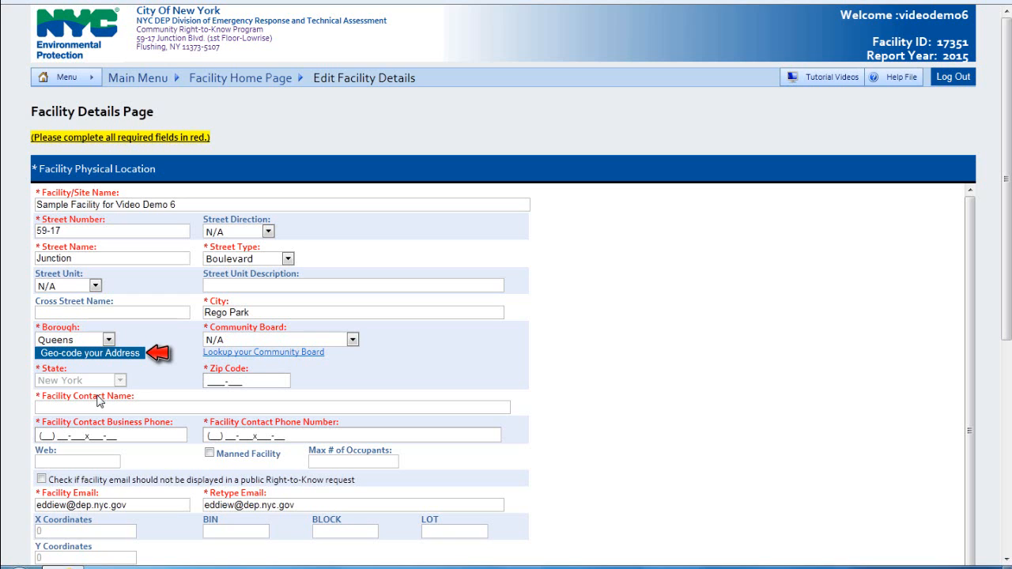
# Step: Geocode the address, keep Queens Community Board 4, and open the community board lookup
pyautogui.click(122, 356)
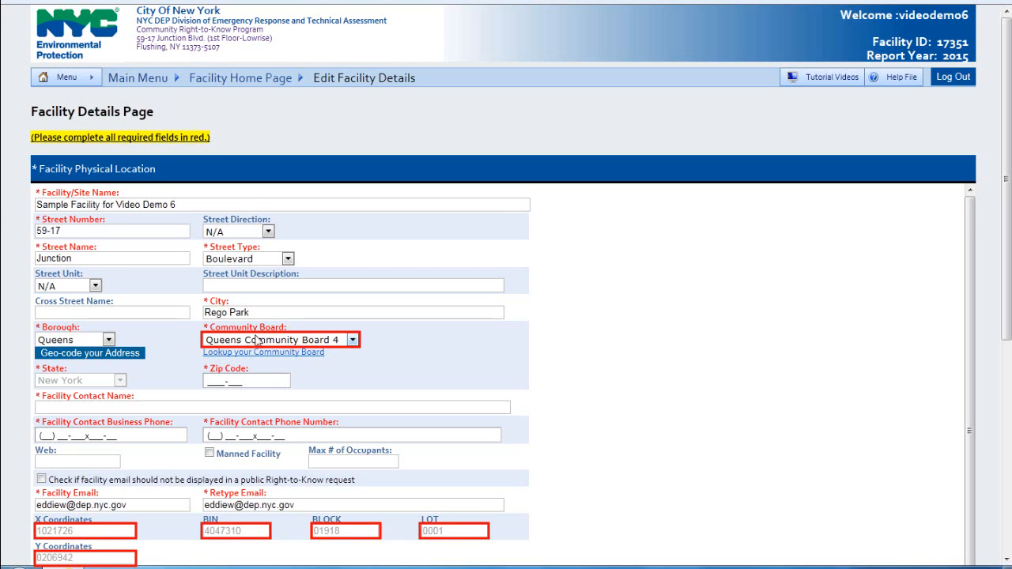
pyautogui.scroll(-1, 290, 340)
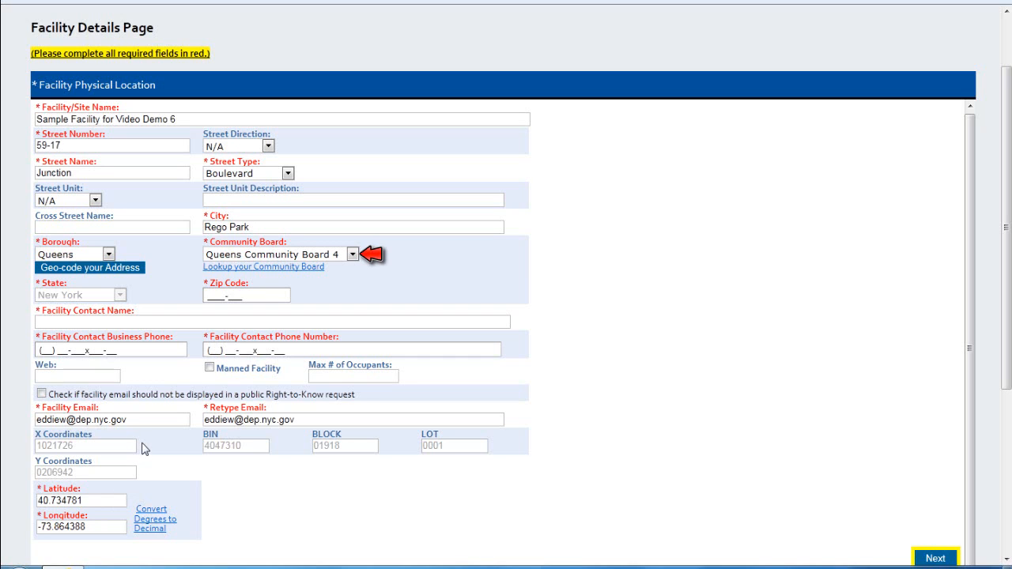
pyautogui.click(307, 257)
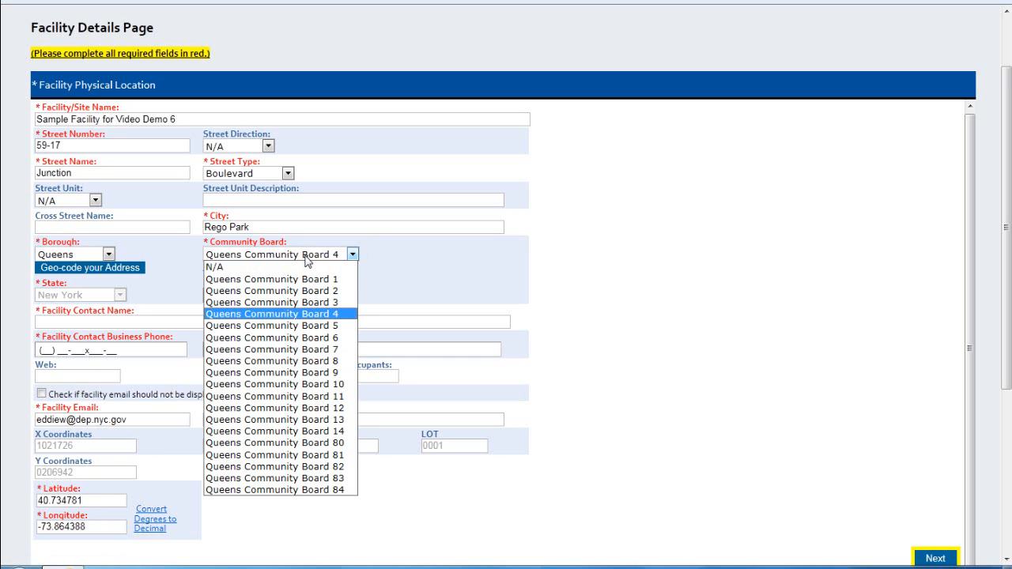
pyautogui.click(306, 256)
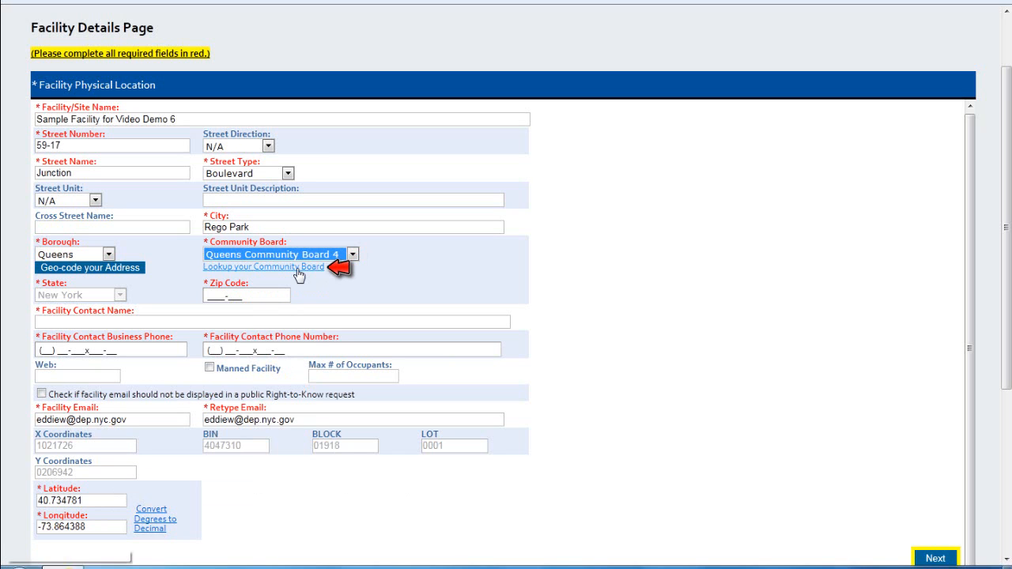
pyautogui.click(299, 273)
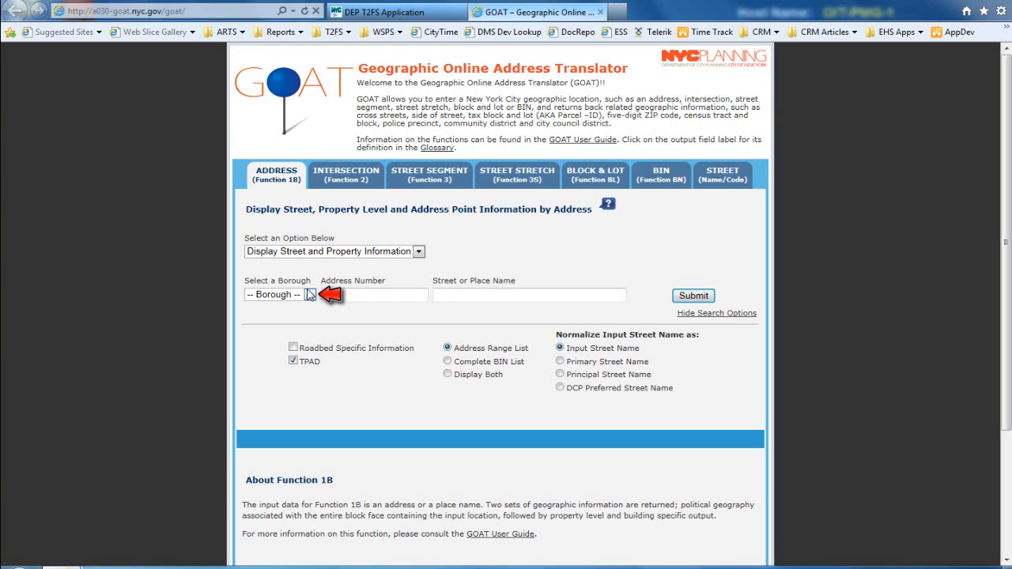
# Step: Fill the GOAT search with borough Queens, address number 59-17 and street Junction Blvd
pyautogui.click(310, 294)
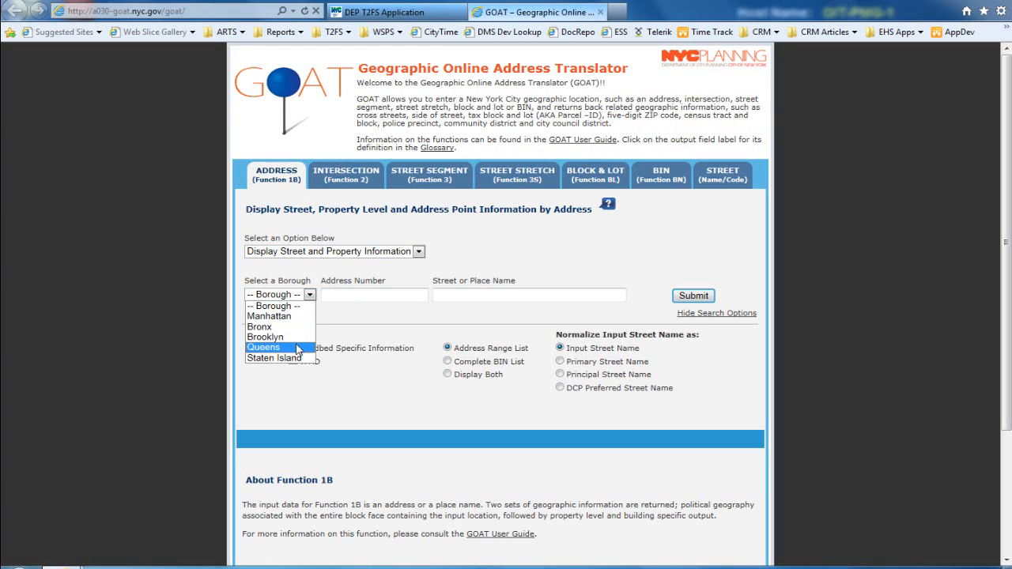
pyautogui.click(298, 348)
pyautogui.click(346, 296)
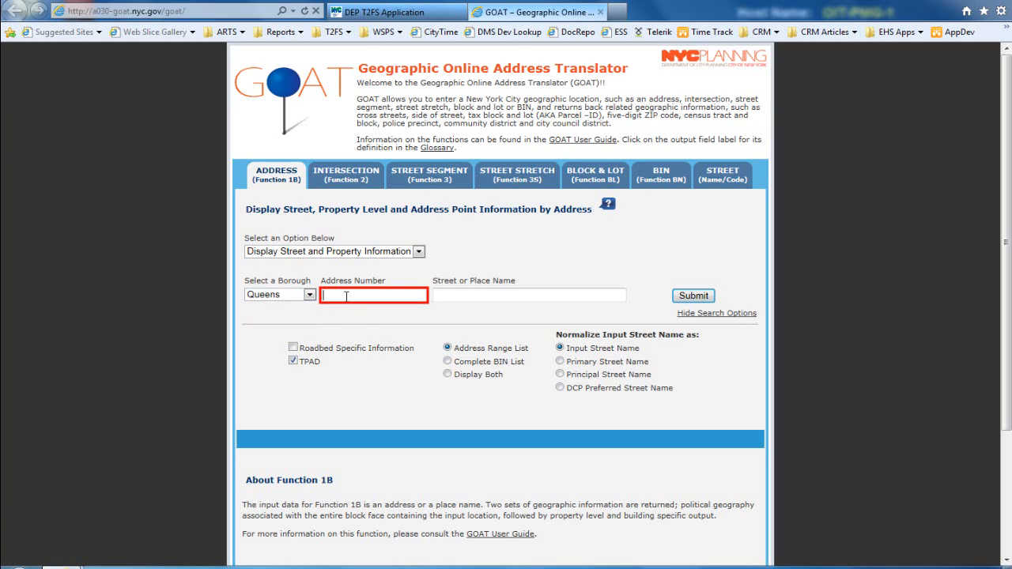
pyautogui.write('59-17')
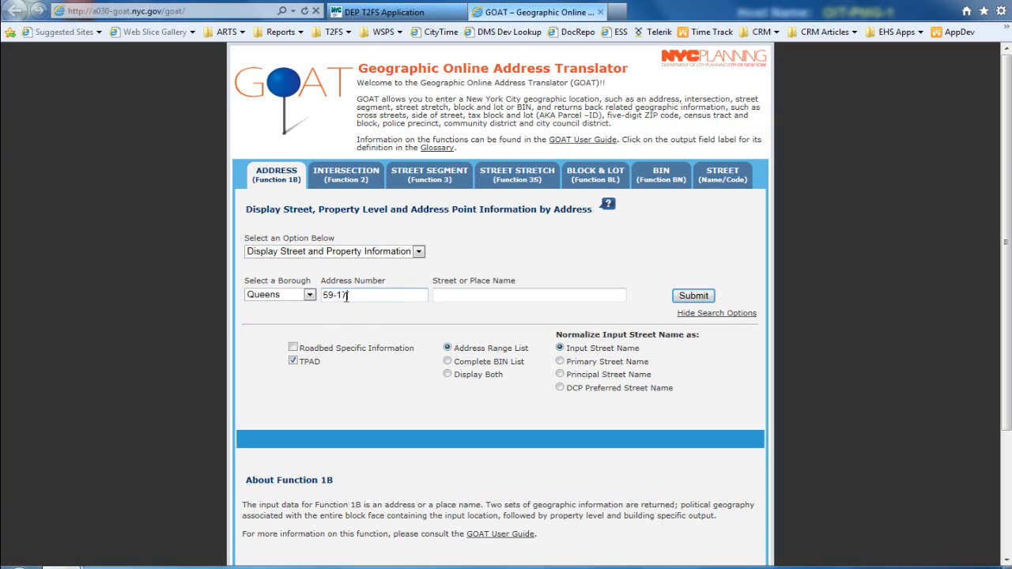
pyautogui.press('Tab')
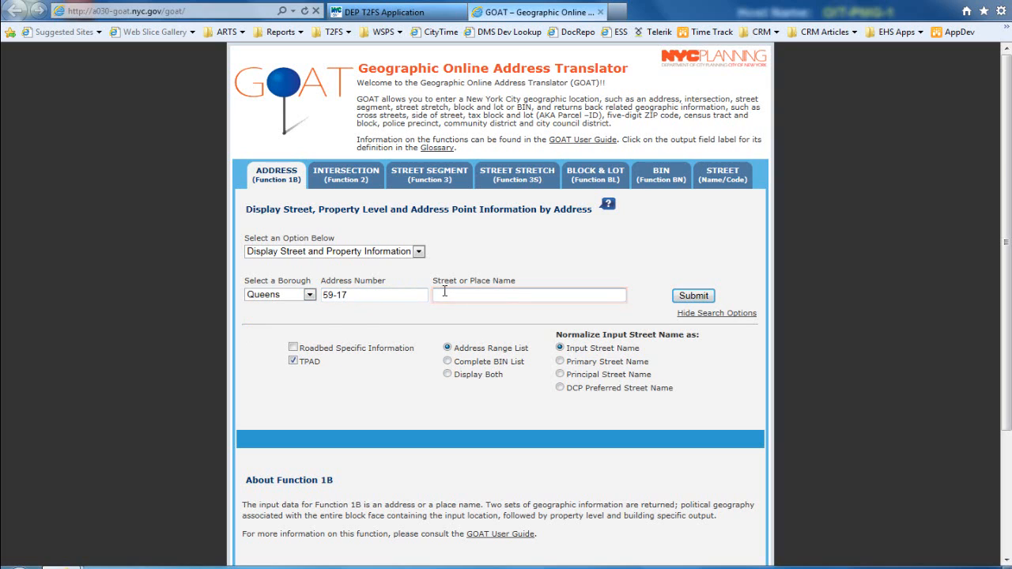
pyautogui.write('Junction Blvd')
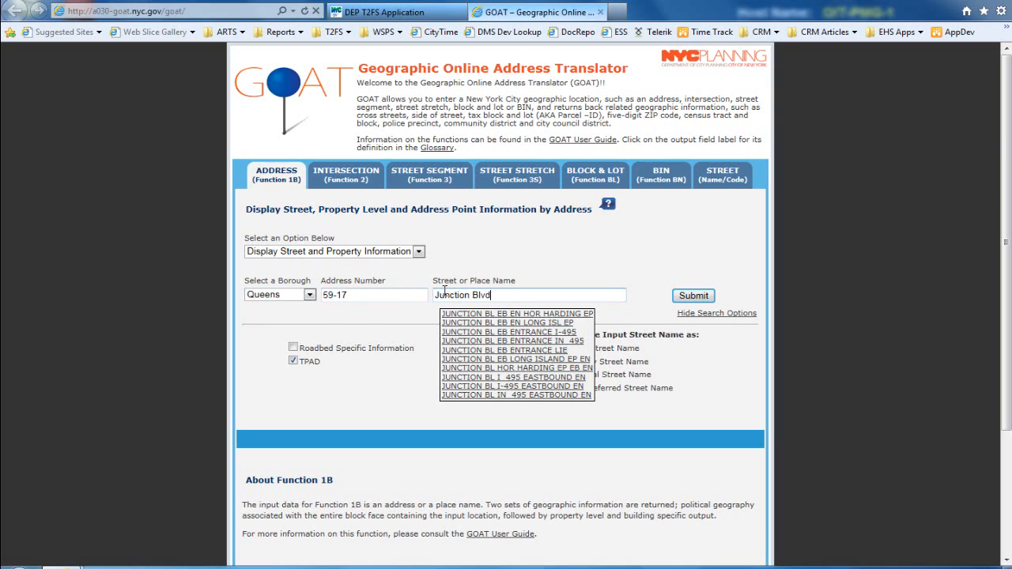
# Step: Run the GOAT lookup, read Community District Queens 04, and close the GOAT tab
pyautogui.click(685, 299)
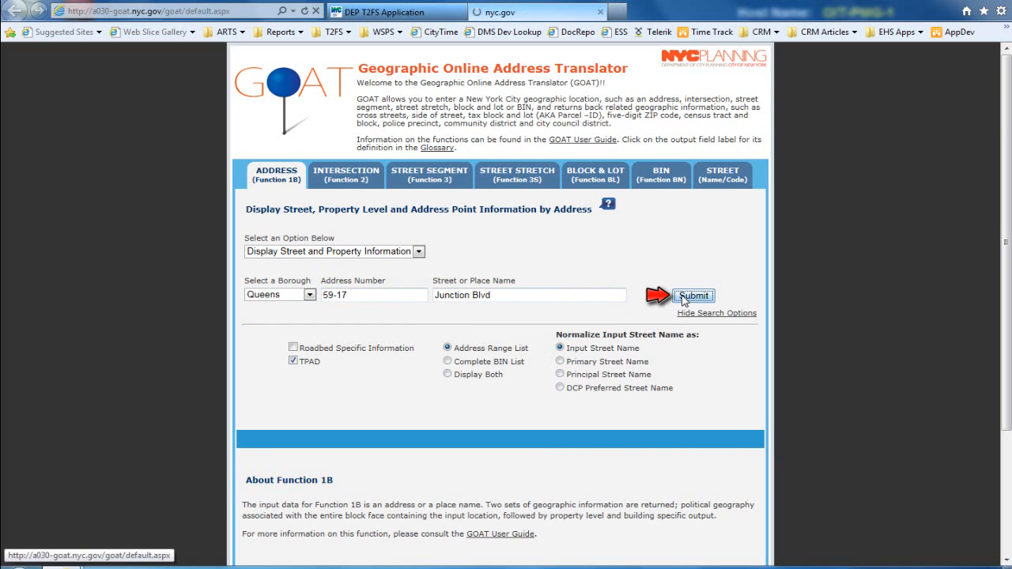
pyautogui.scroll(-3, 637, 301)
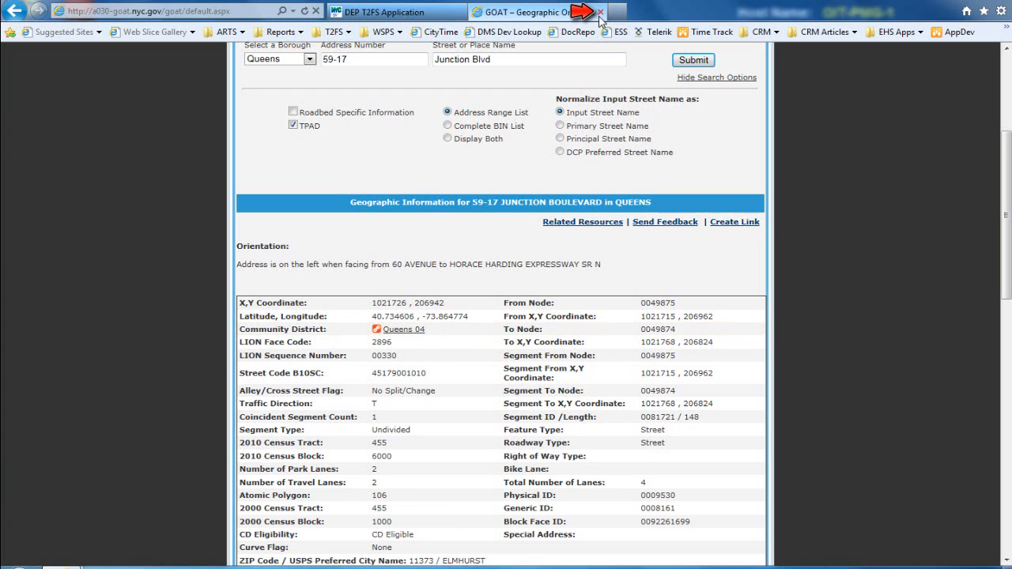
pyautogui.click(600, 13)
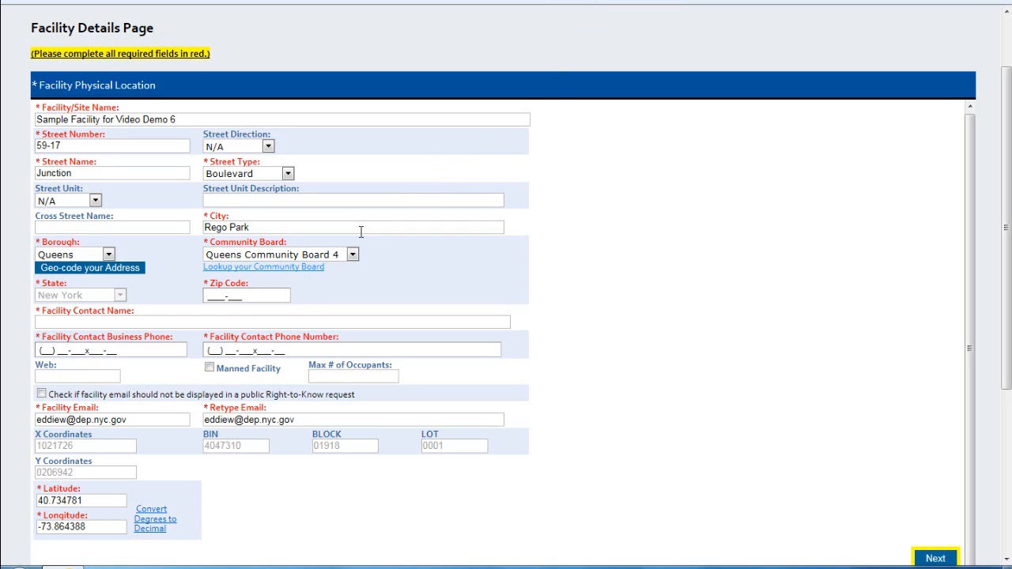
# Step: Keep Queens Community Board 4 and complete the zip code as 11373
pyautogui.click(340, 260)
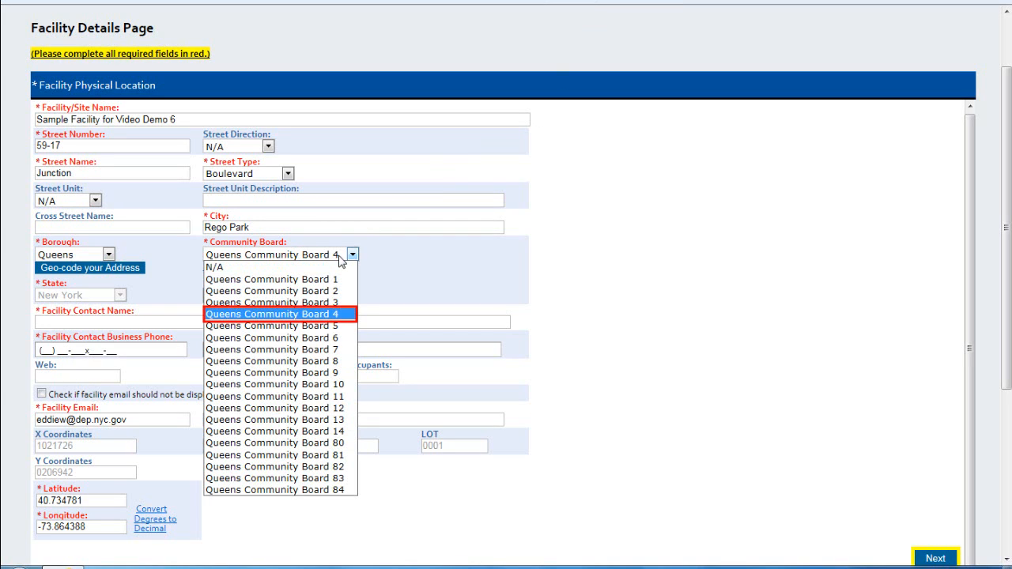
pyautogui.click(340, 259)
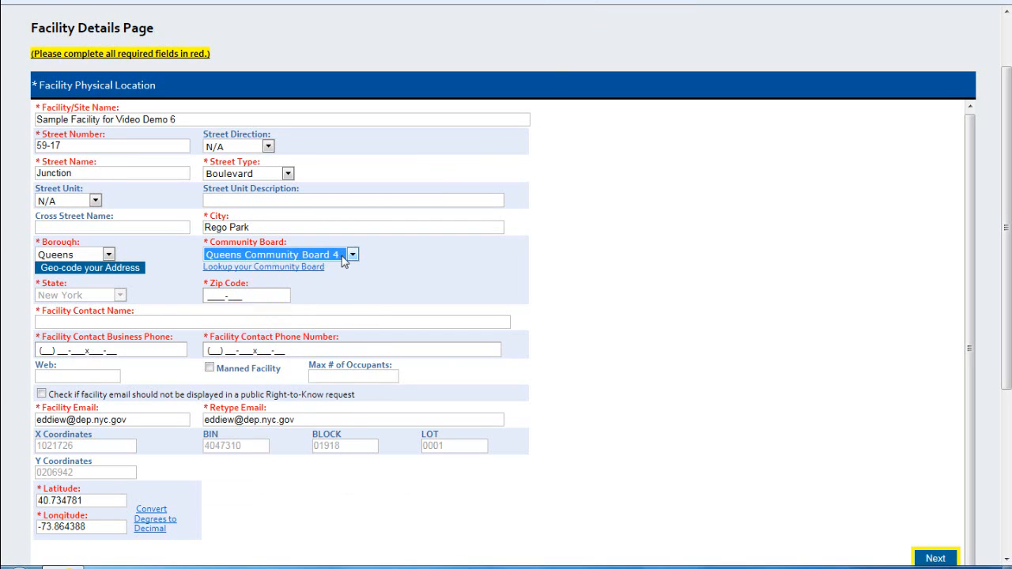
pyautogui.click(375, 271)
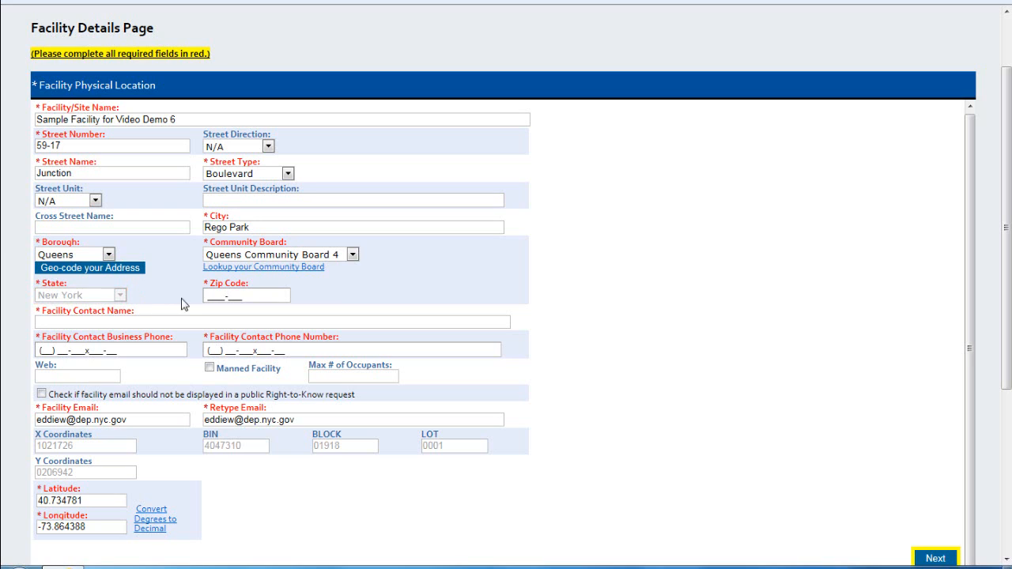
pyautogui.click(233, 297)
pyautogui.write('73-')
pyautogui.press('Tab')
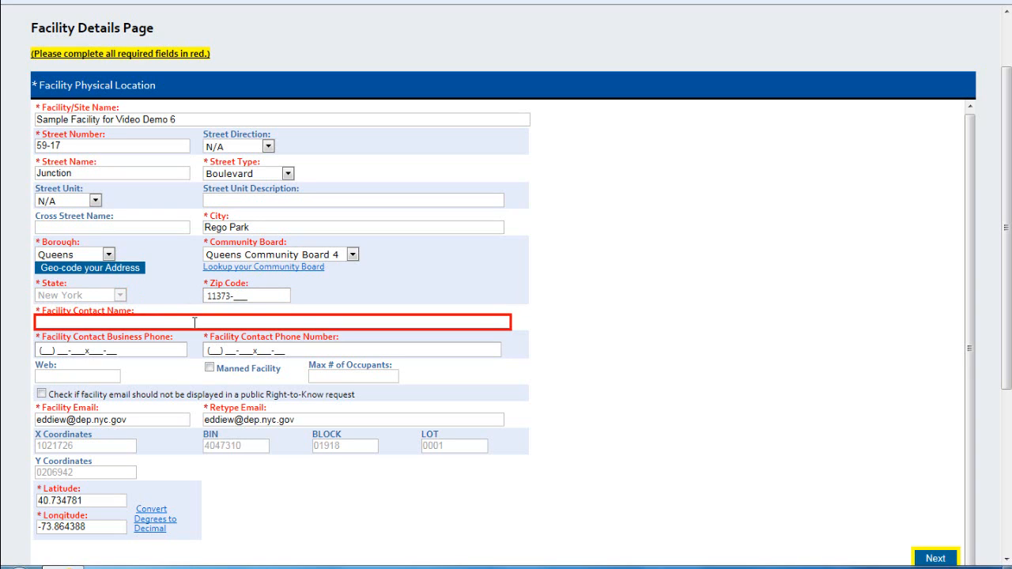
pyautogui.write('Joh')
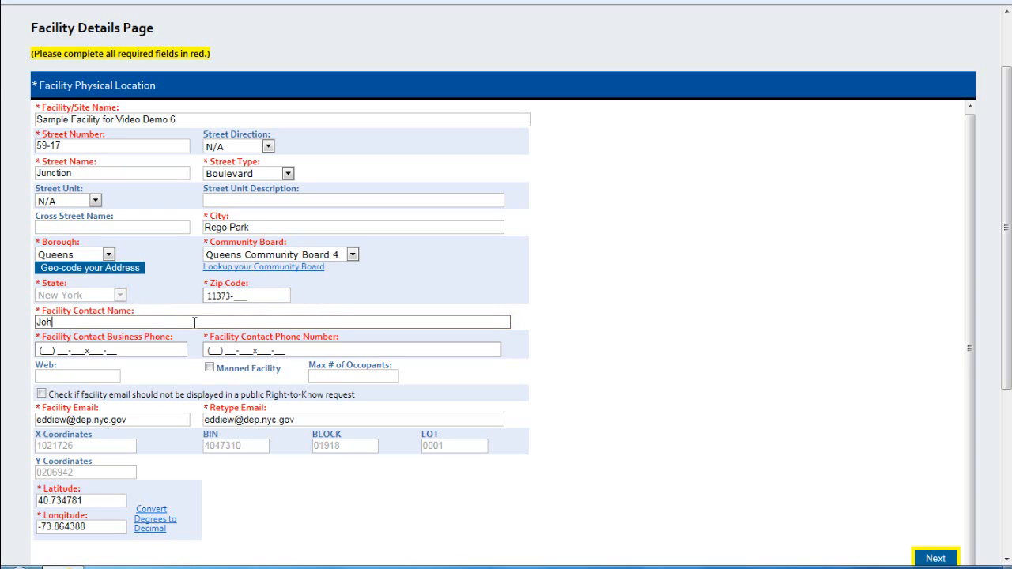
pyautogui.write('n Smith')
pyautogui.click(116, 350)
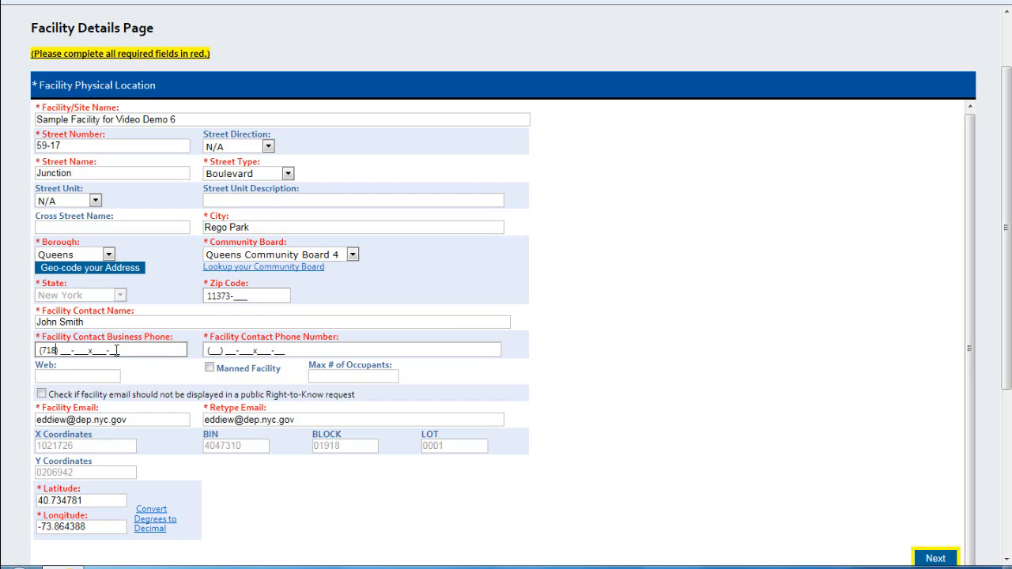
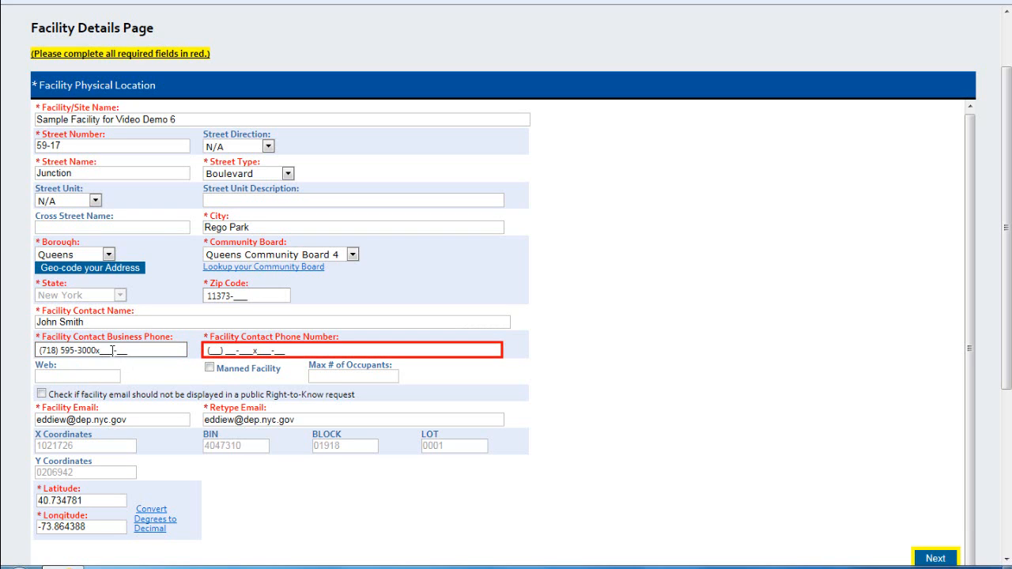
pyautogui.click(227, 351)
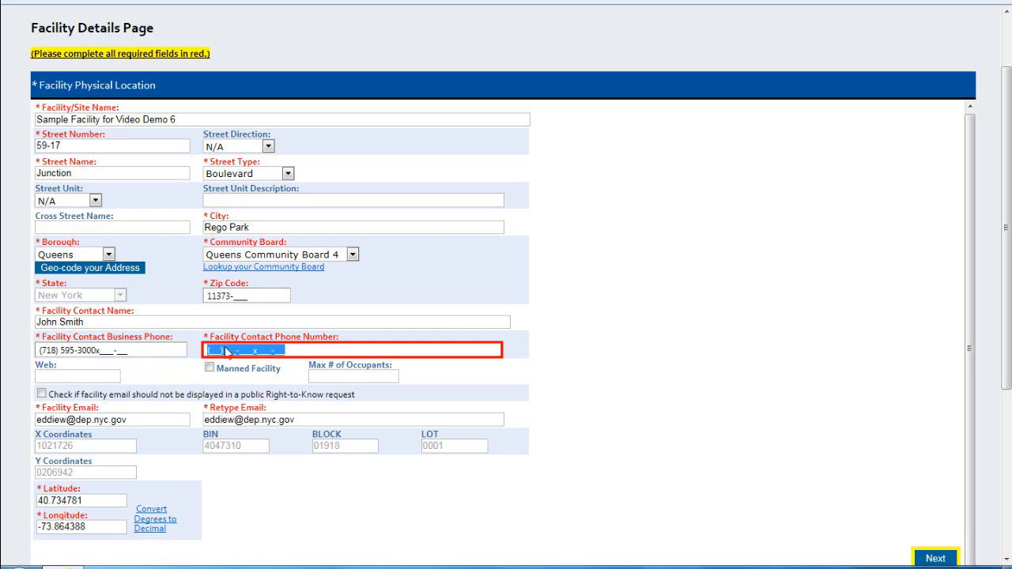
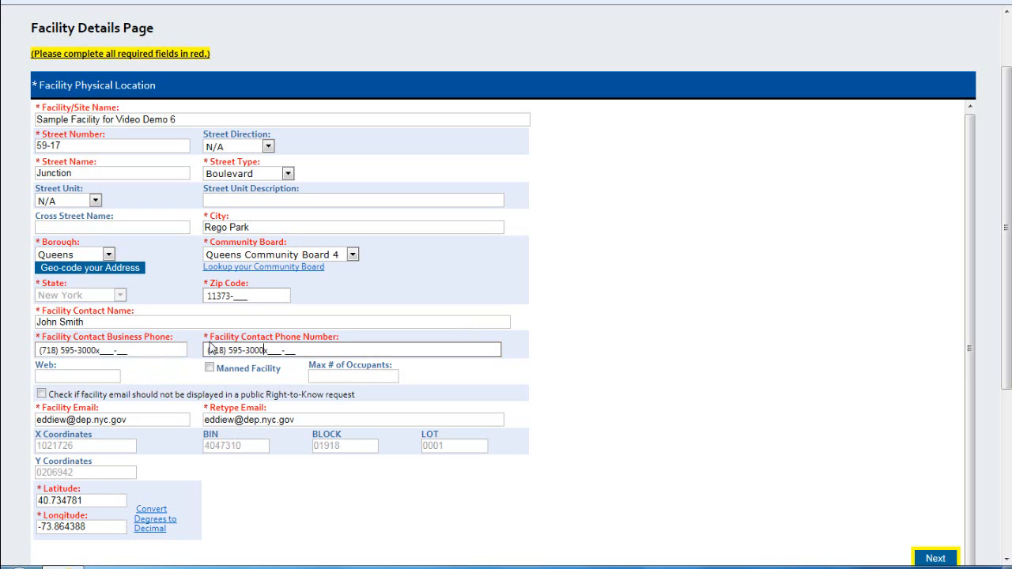
pyautogui.press('Tab')
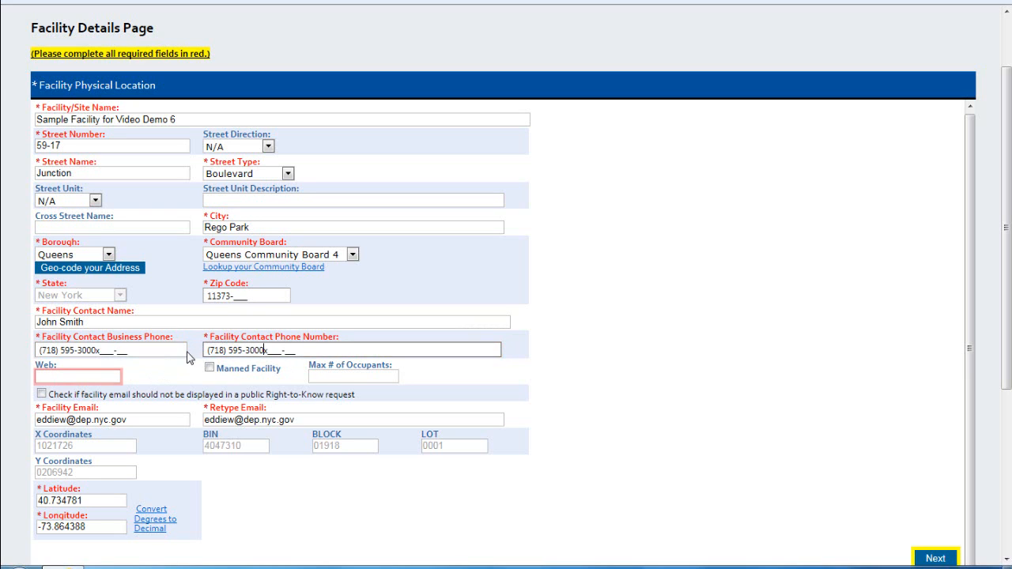
pyautogui.click(112, 377)
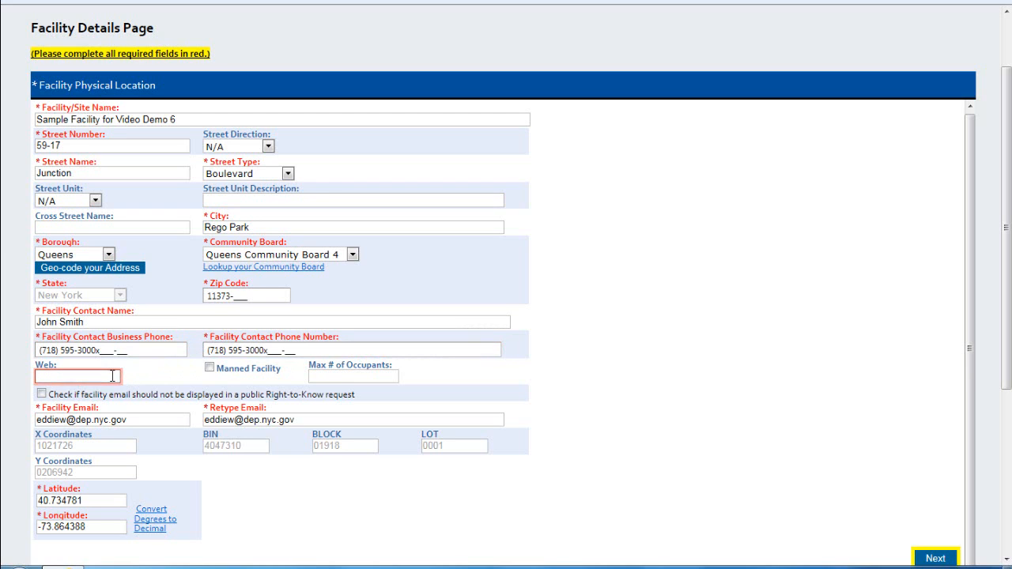
pyautogui.write('www.nyc.gov/dep')
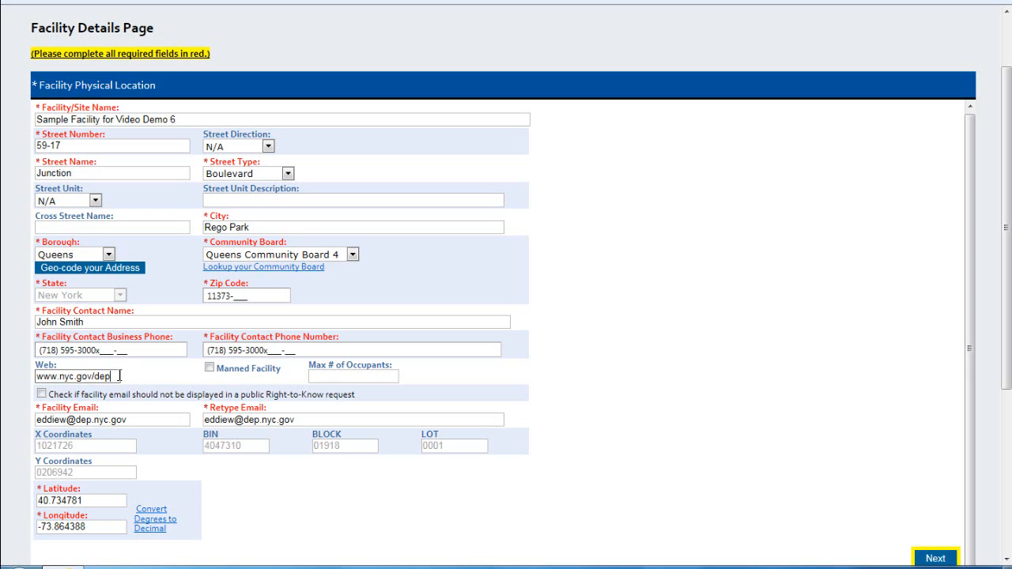
pyautogui.scroll(-2, 202, 375)
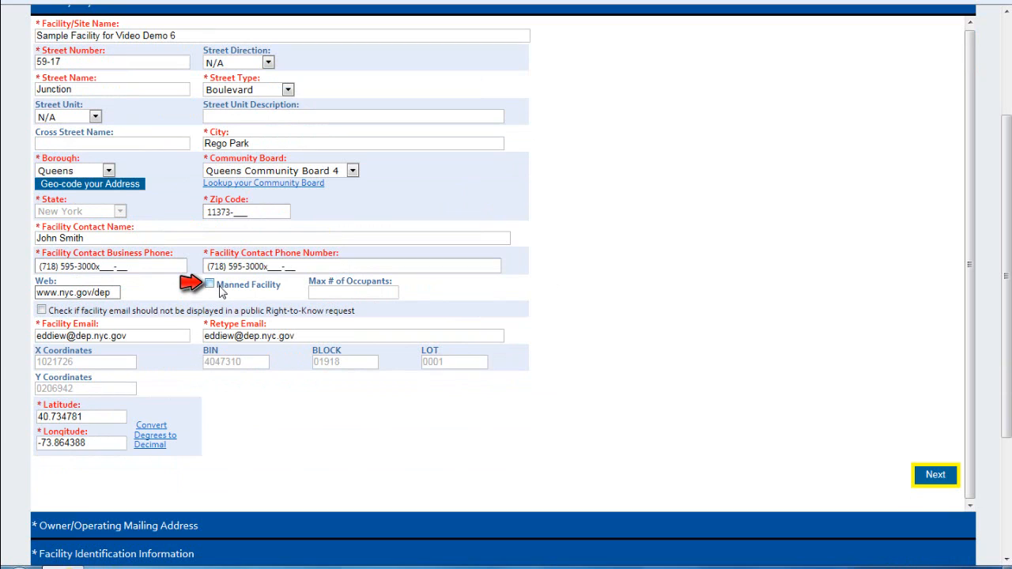
pyautogui.click(314, 292)
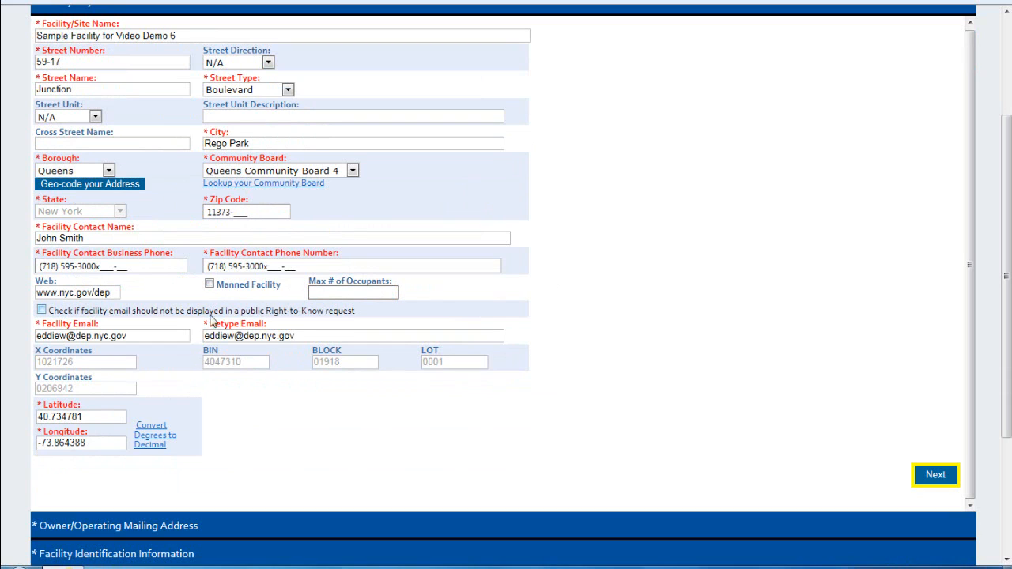
pyautogui.click(156, 340)
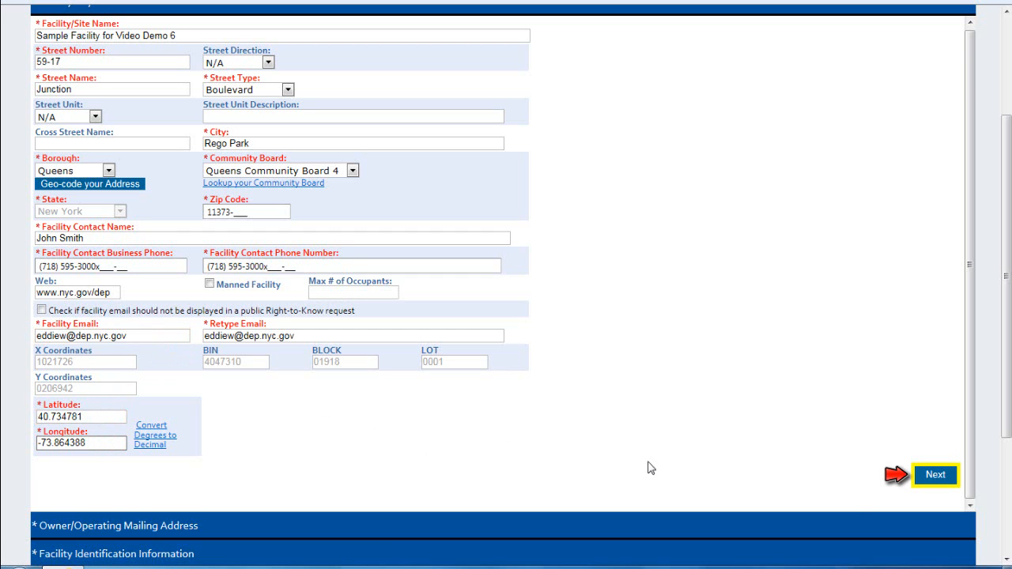
# Step: Complete the owner mailing address section by entering the owner's e-mail address
pyautogui.click(937, 481)
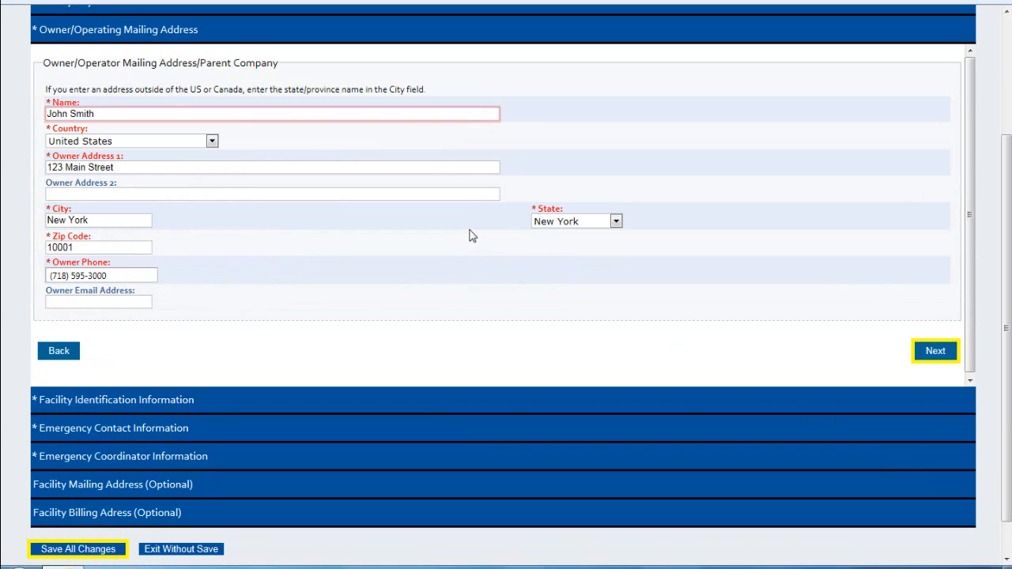
pyautogui.click(197, 109)
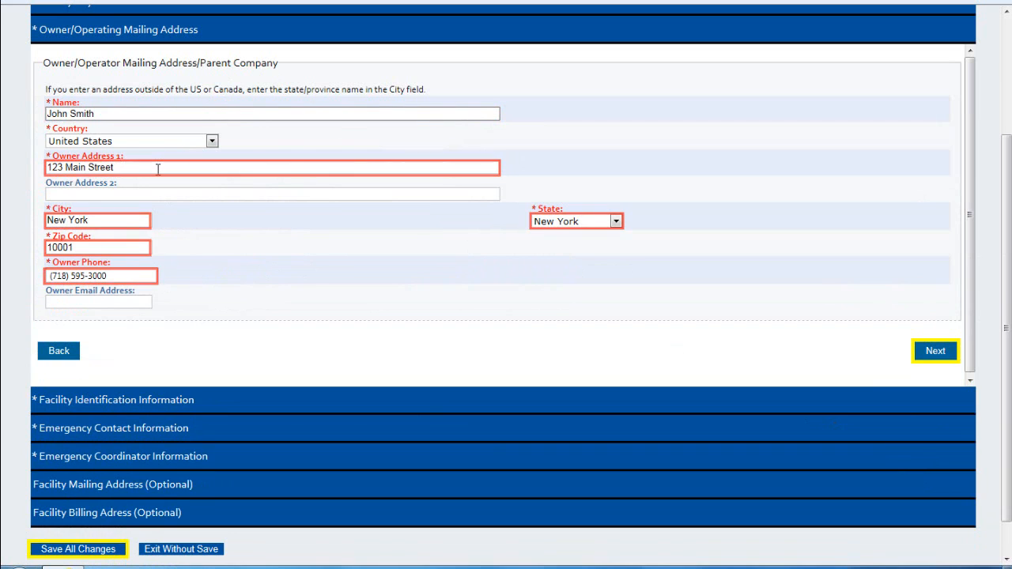
pyautogui.click(110, 299)
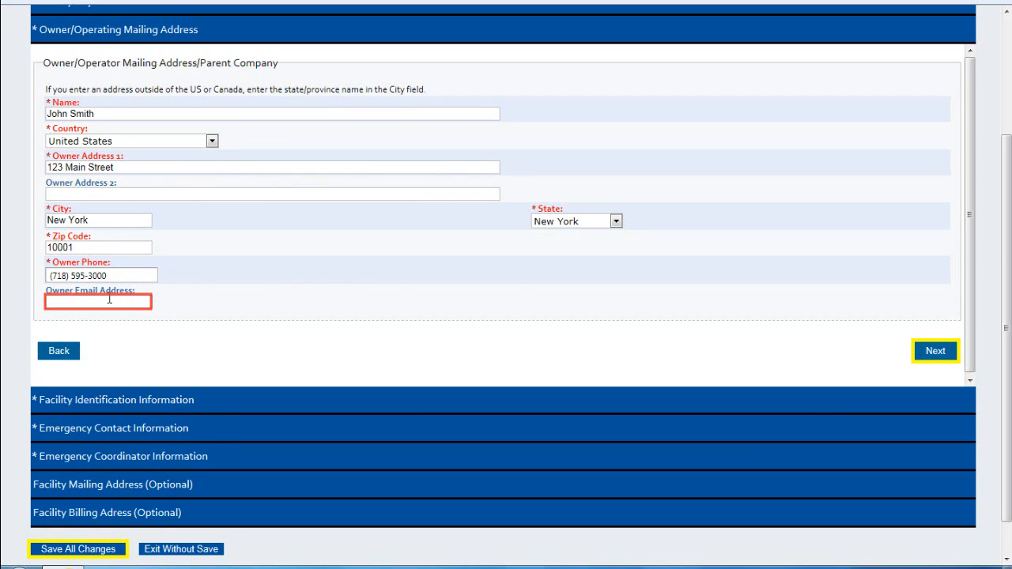
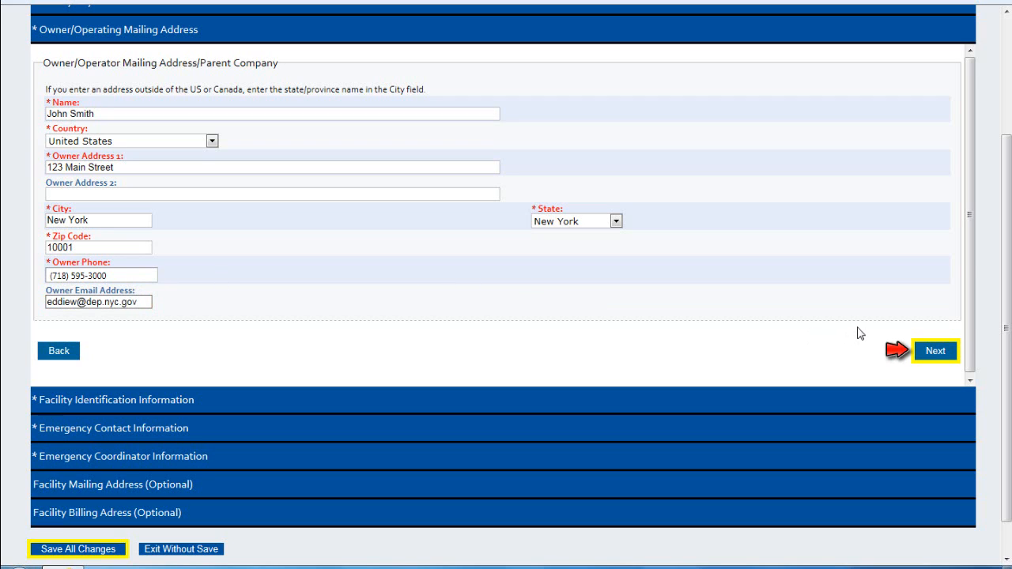
pyautogui.click(936, 351)
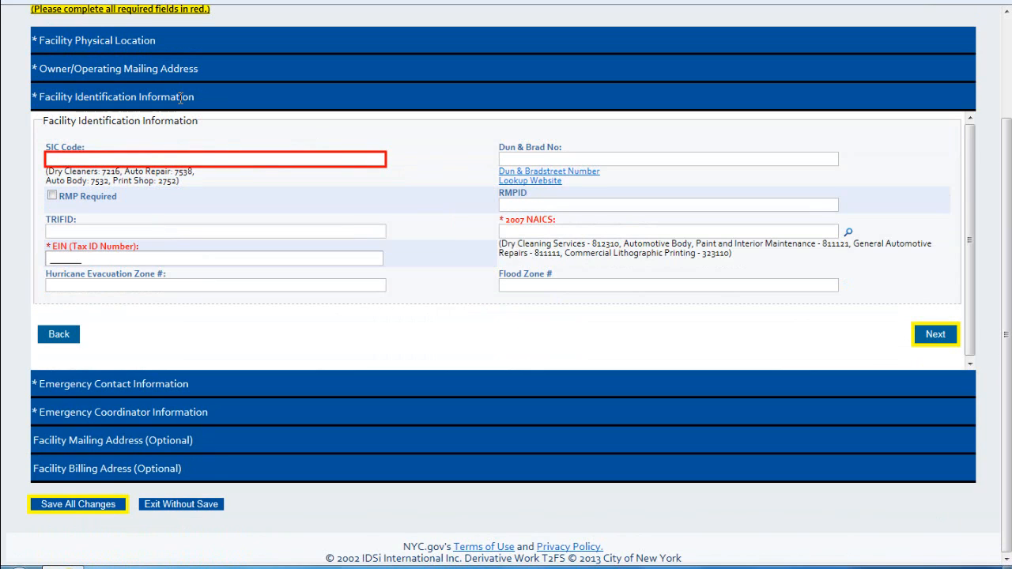
# Step: Enter SIC Code 7126, the Dun & Bradstreet number and the EIN tax ID
pyautogui.click(128, 159)
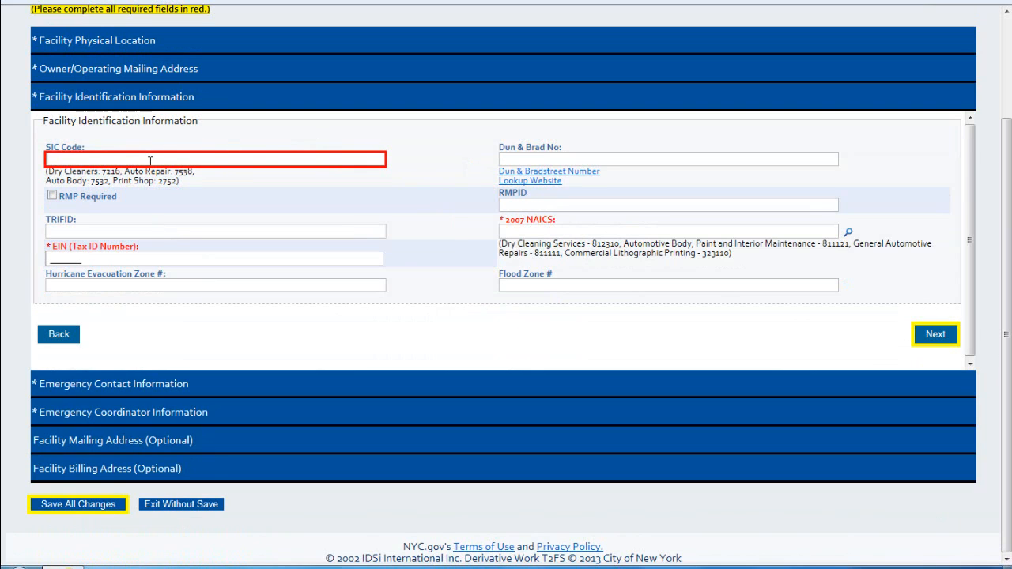
pyautogui.write('7126')
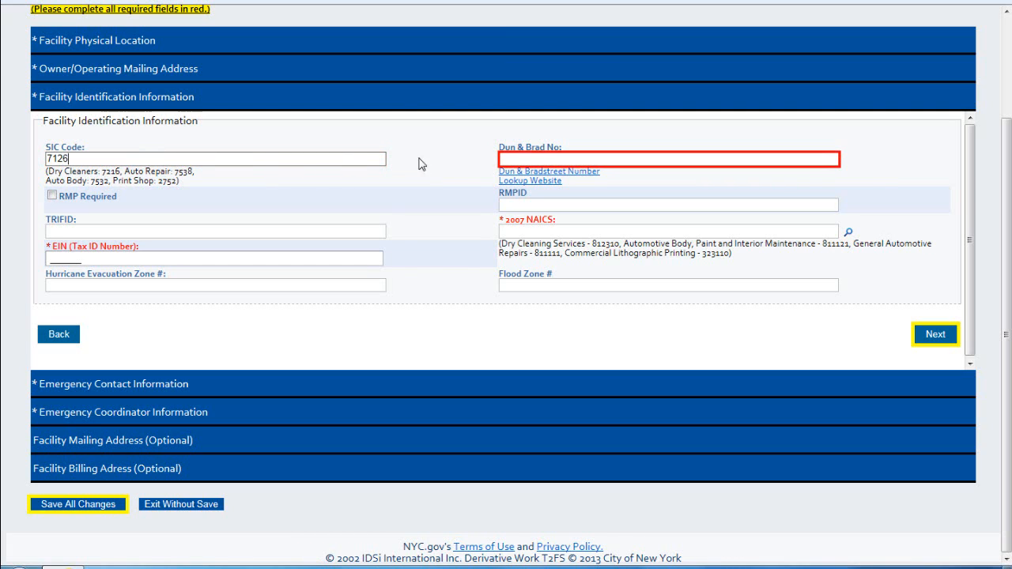
pyautogui.click(523, 157)
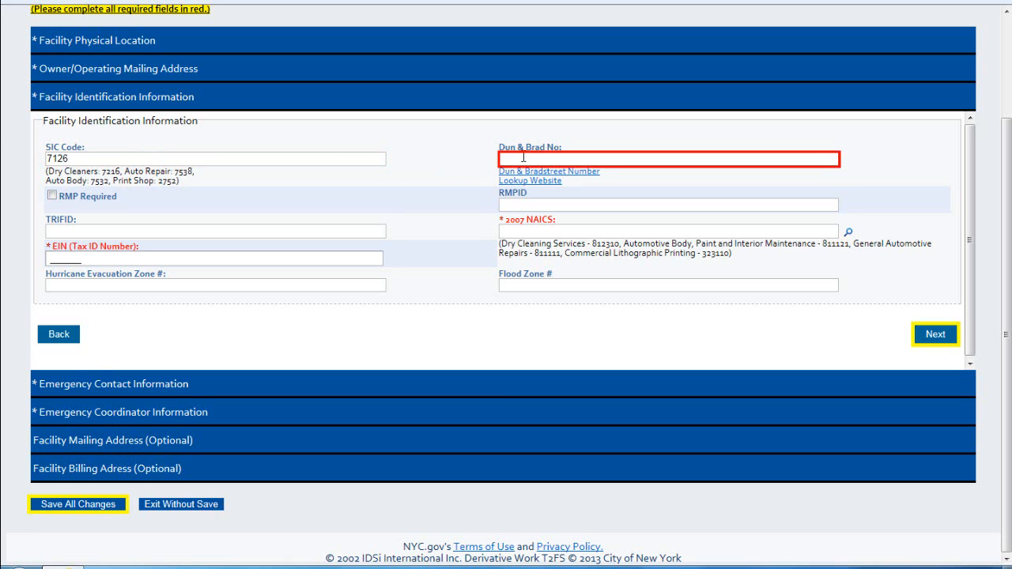
pyautogui.write('1111')
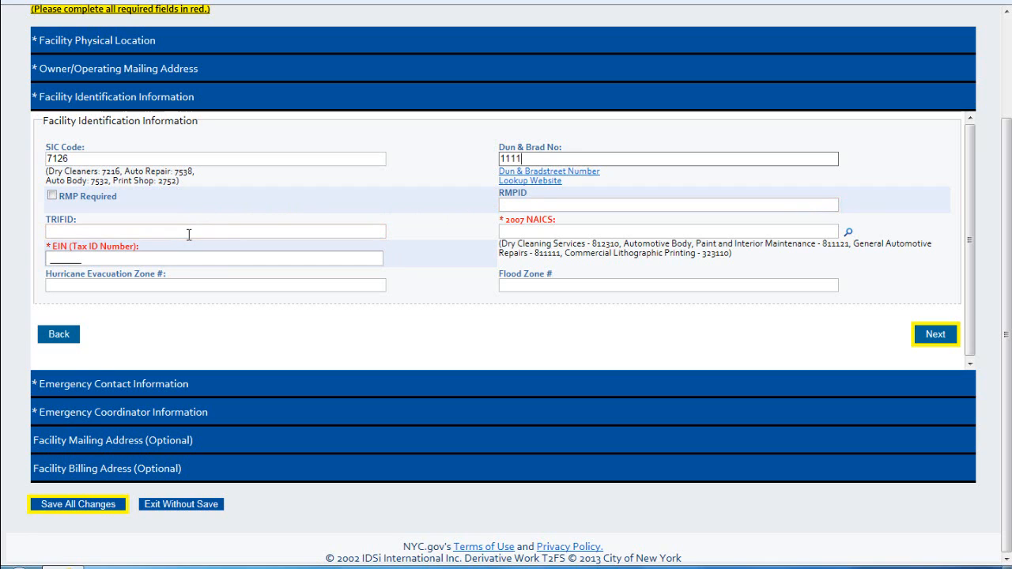
pyautogui.click(155, 255)
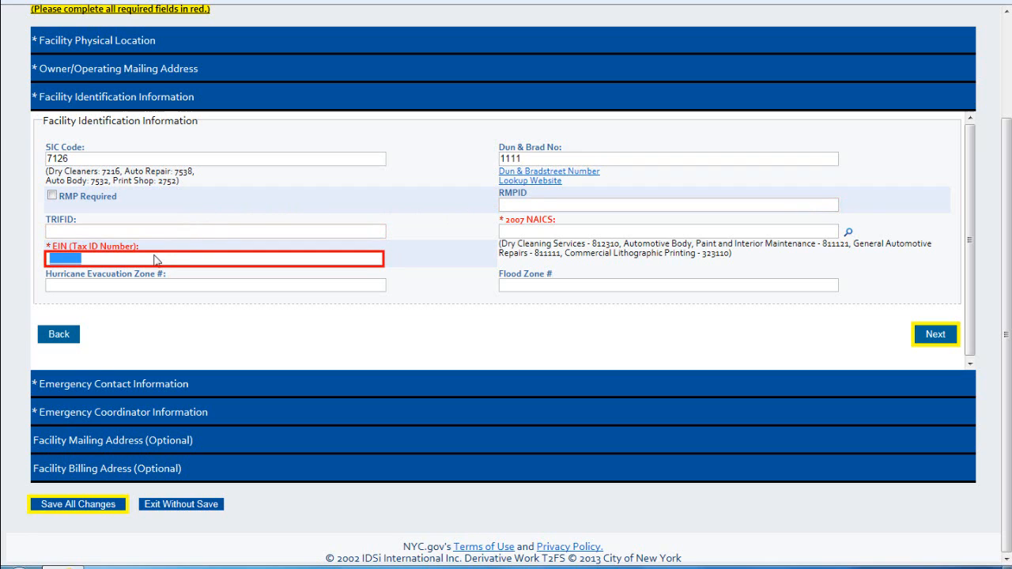
pyautogui.write('999999999')
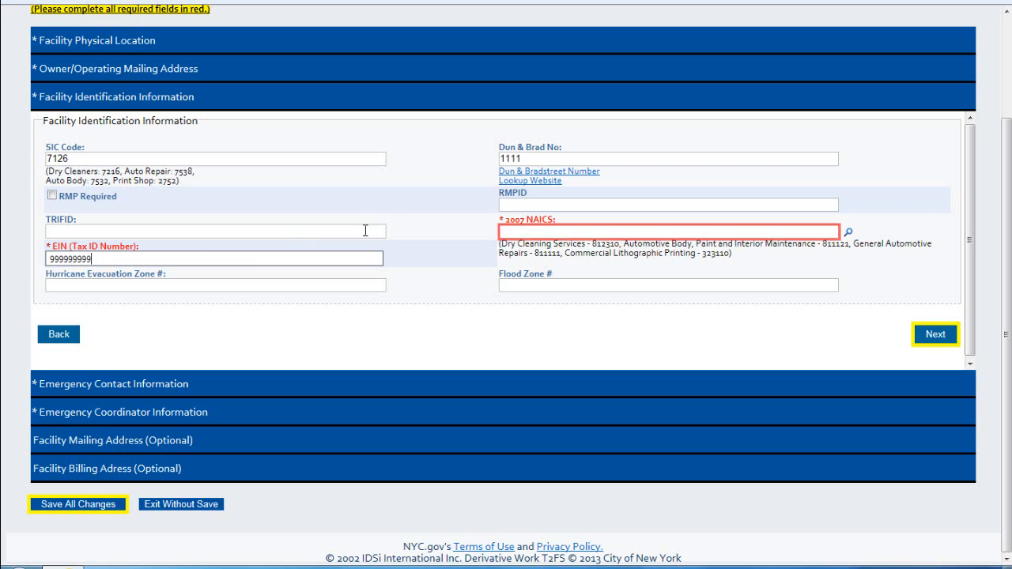
pyautogui.click(581, 232)
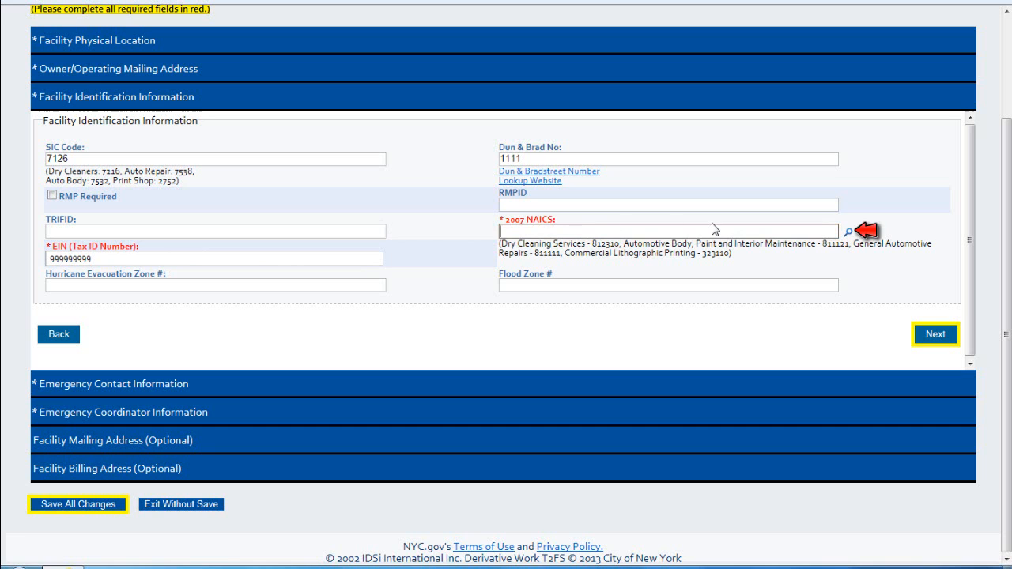
# Step: Search NAICS descriptions containing the word 'school'
pyautogui.click(848, 232)
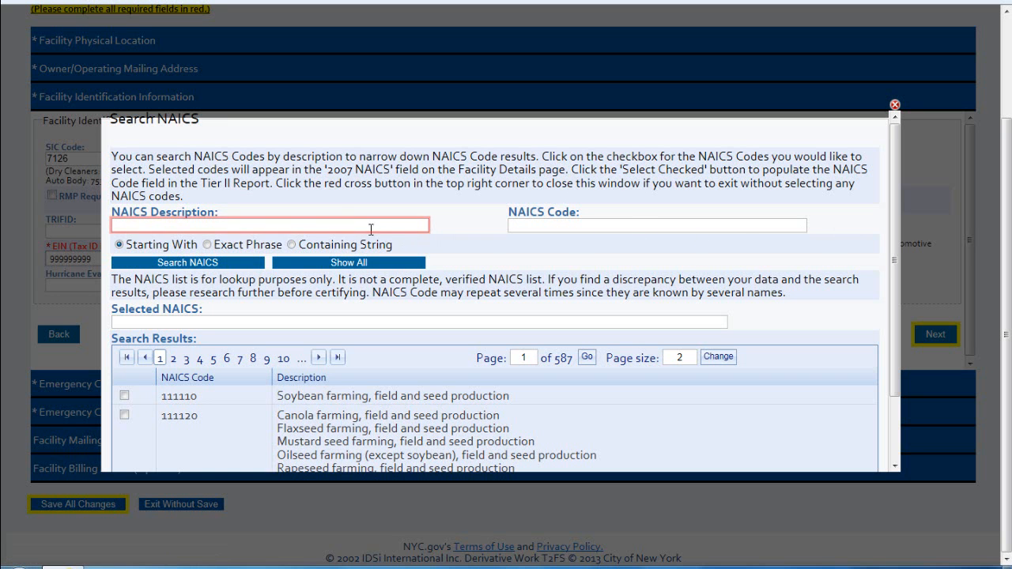
pyautogui.click(326, 227)
pyautogui.write('school')
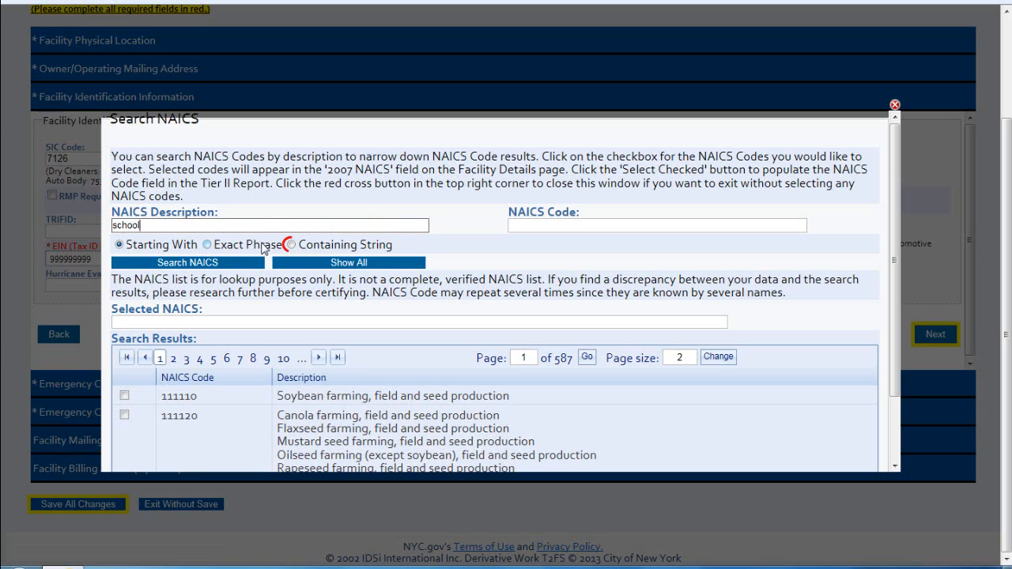
pyautogui.click(292, 246)
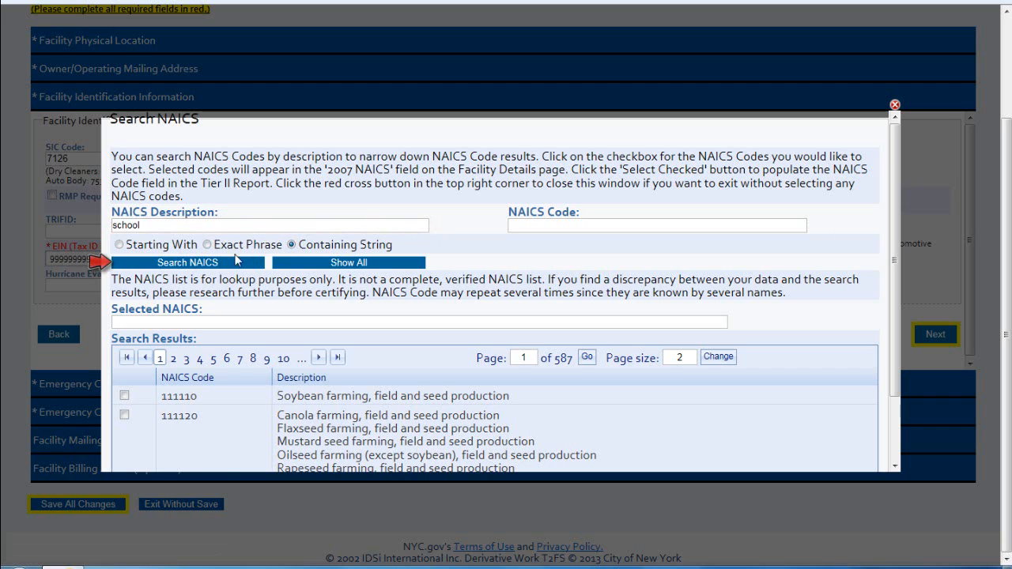
pyautogui.click(214, 262)
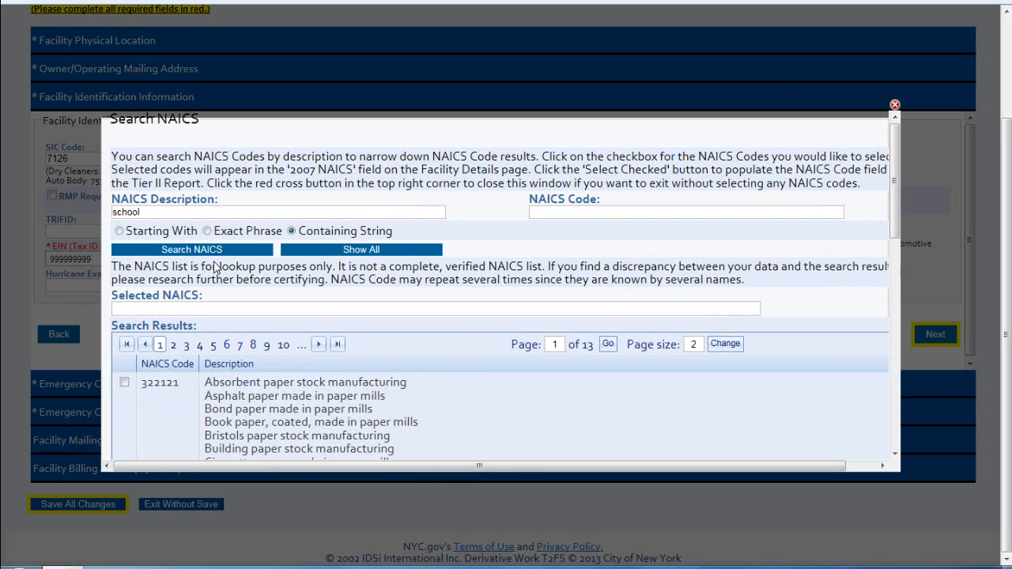
# Step: Check NAICS codes 322121, 322233 and 611512 across the results and apply them
pyautogui.scroll(-1, 214, 262)
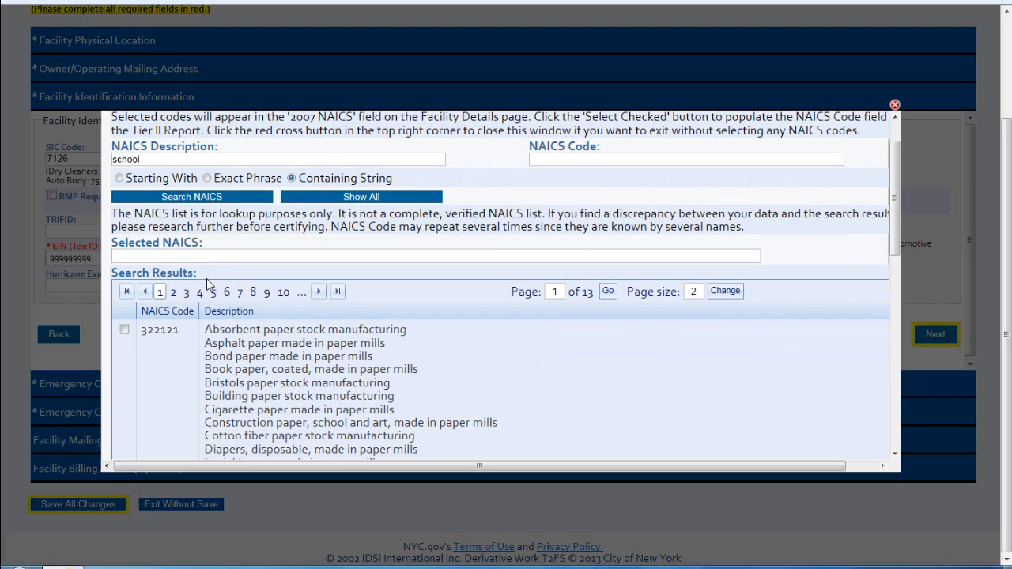
pyautogui.click(125, 330)
pyautogui.scroll(-8, 166, 352)
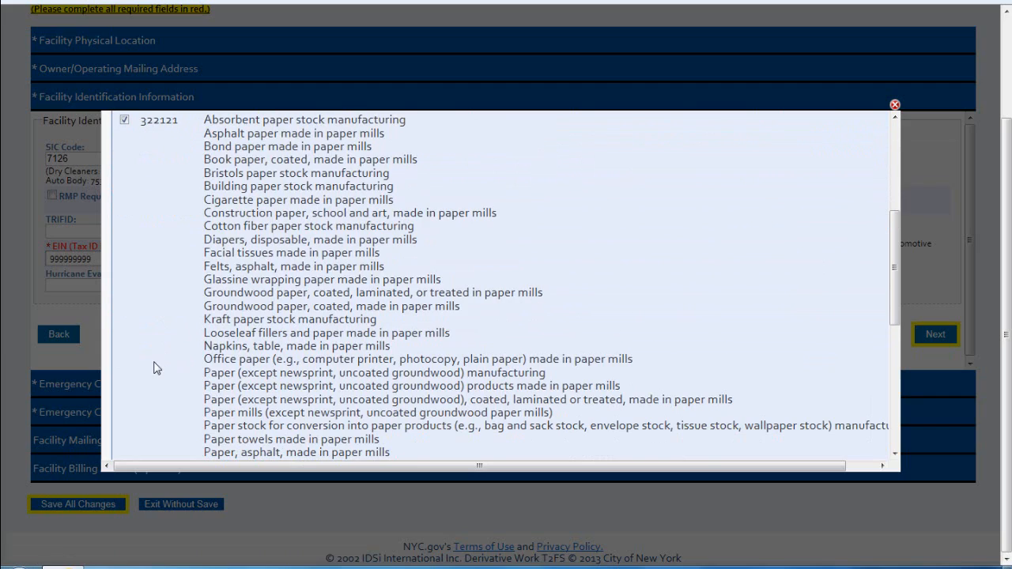
pyautogui.scroll(8, 190, 356)
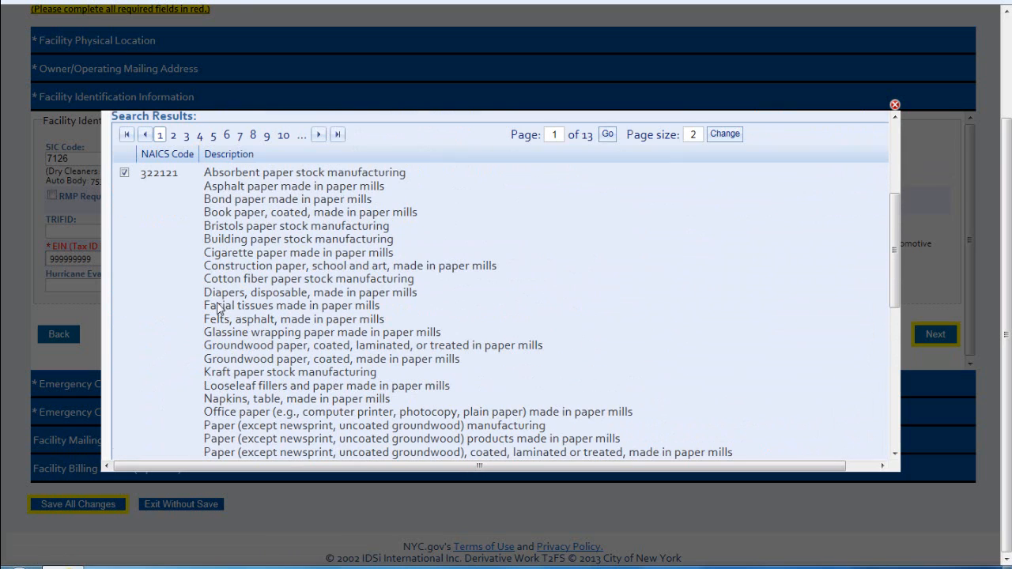
pyautogui.click(240, 136)
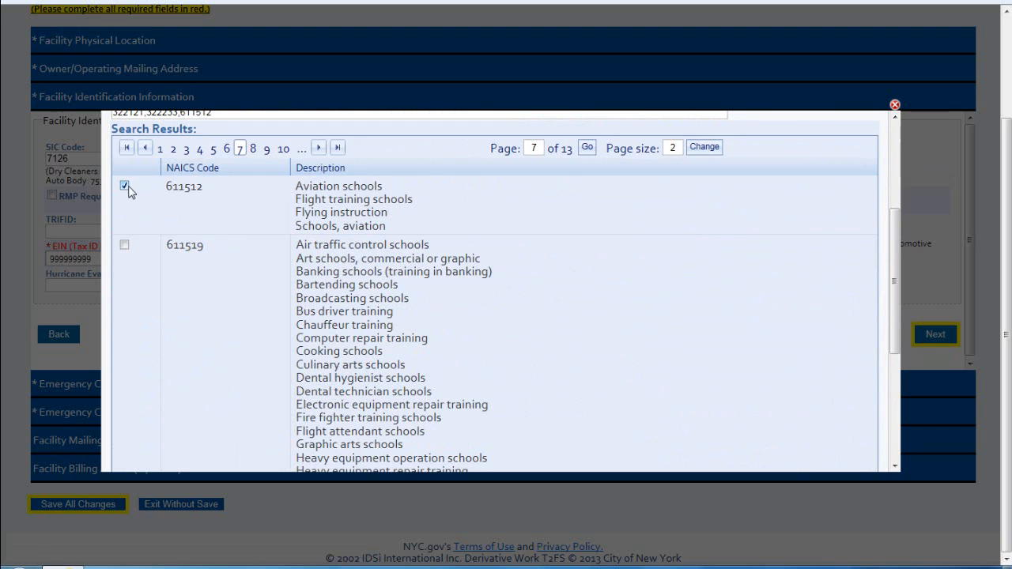
pyautogui.scroll(-5, 281, 201)
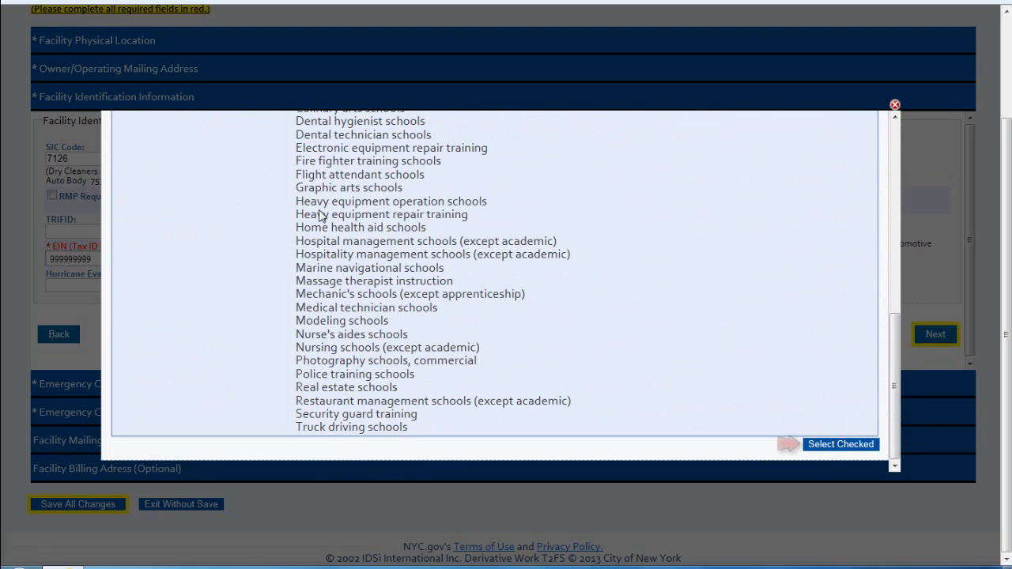
pyautogui.click(841, 444)
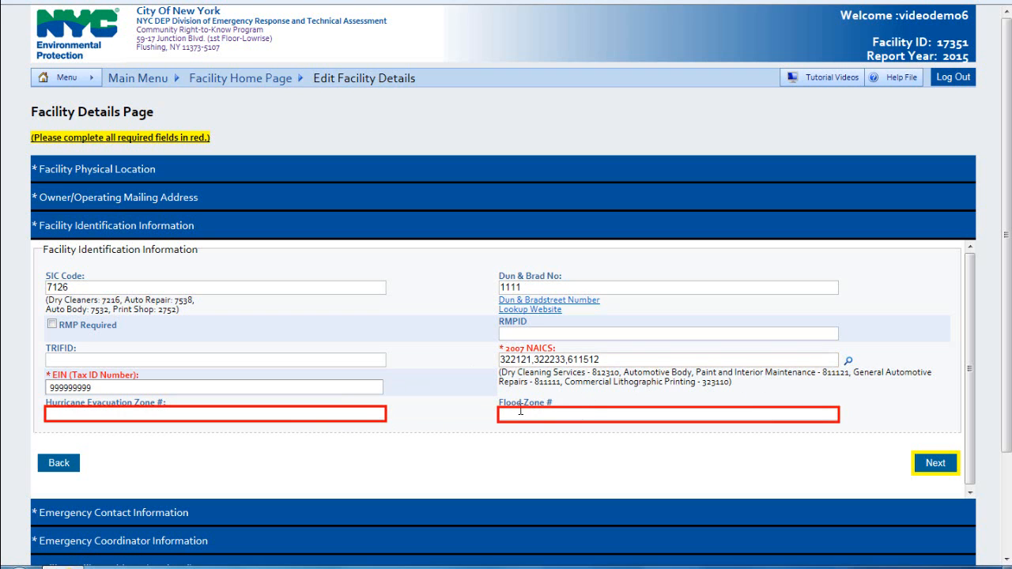
# Step: Advance from the filled NAICS codes to the Emergency Contact Information section
pyautogui.click(936, 464)
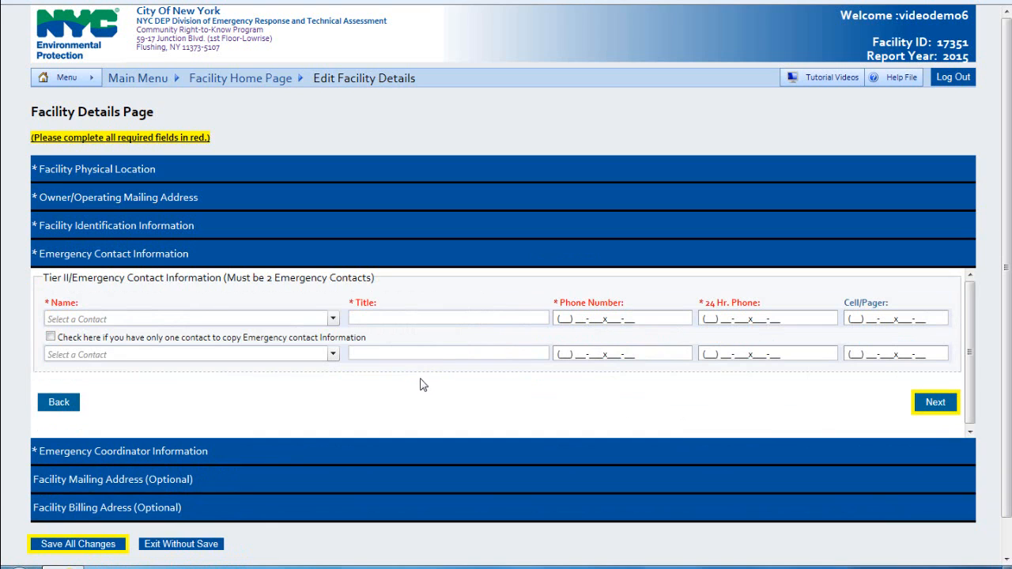
# Step: Enter the first emergency contact's name, title Director, and phone number
pyautogui.click(235, 320)
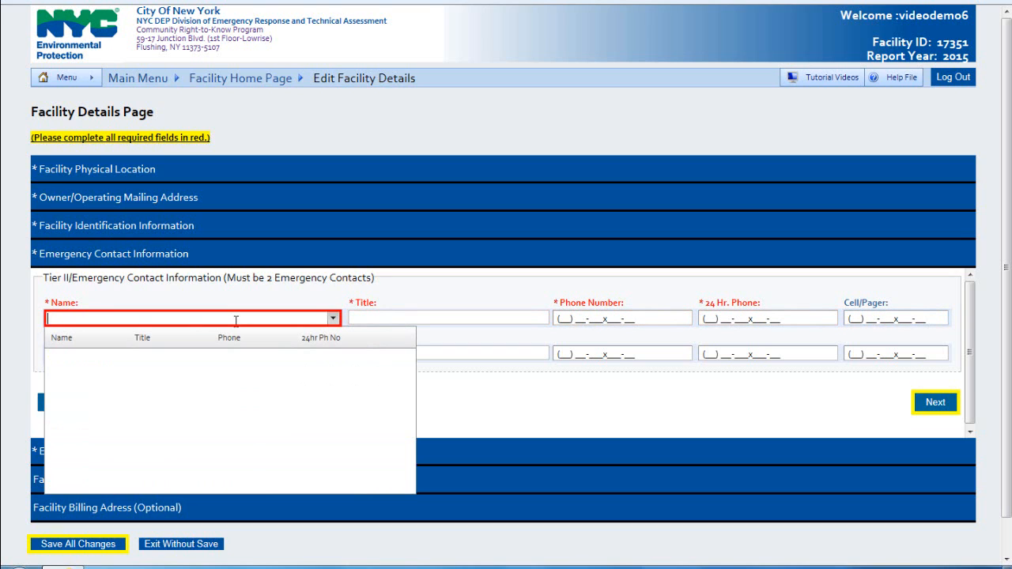
pyautogui.write('John Smith')
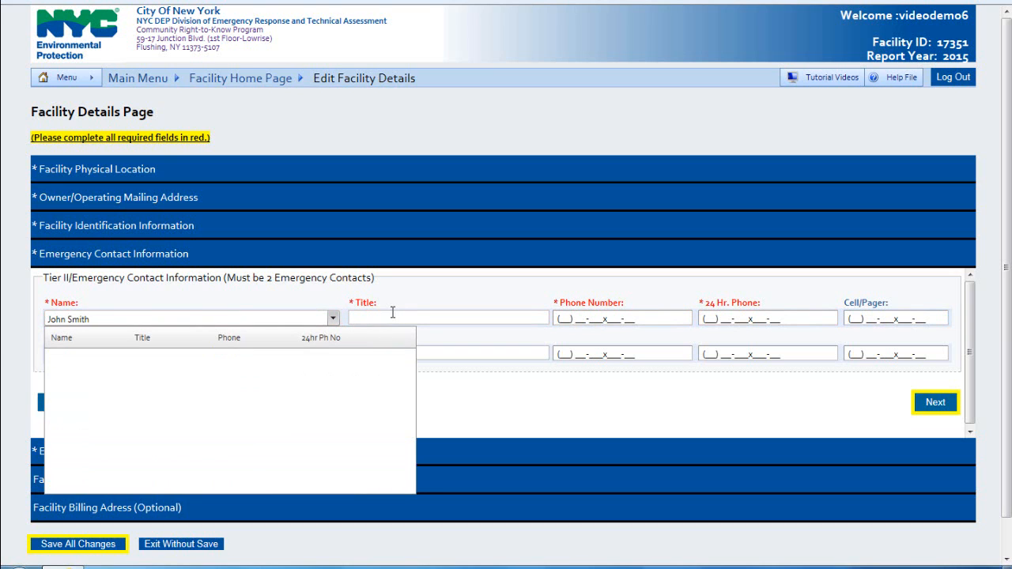
pyautogui.click(392, 318)
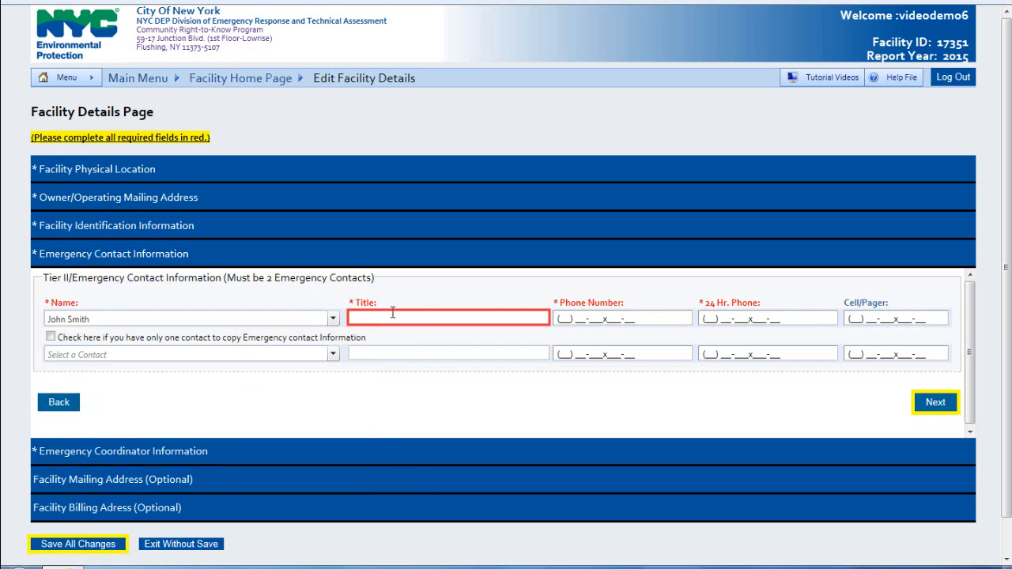
pyautogui.write('Director')
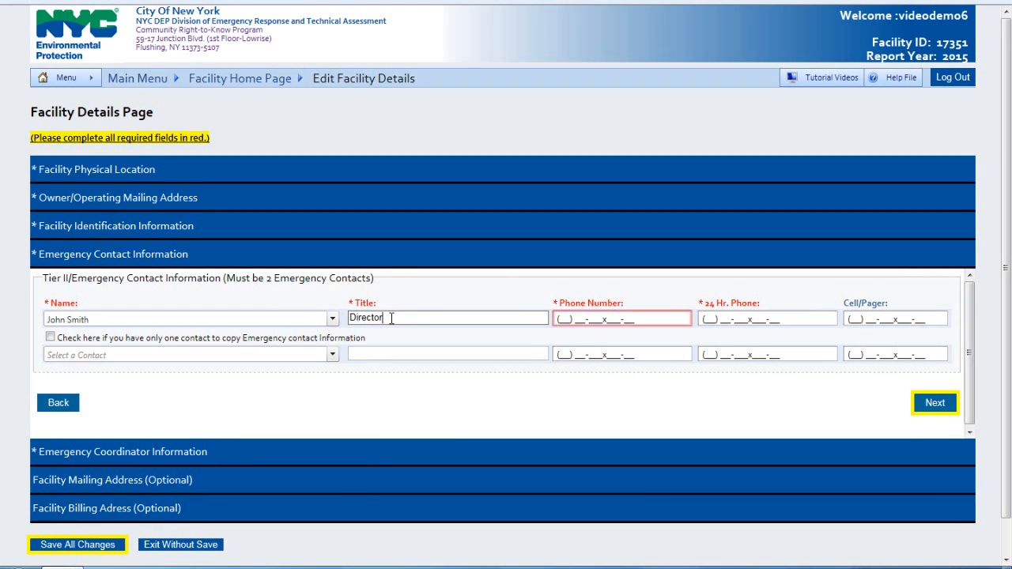
pyautogui.press('Tab')
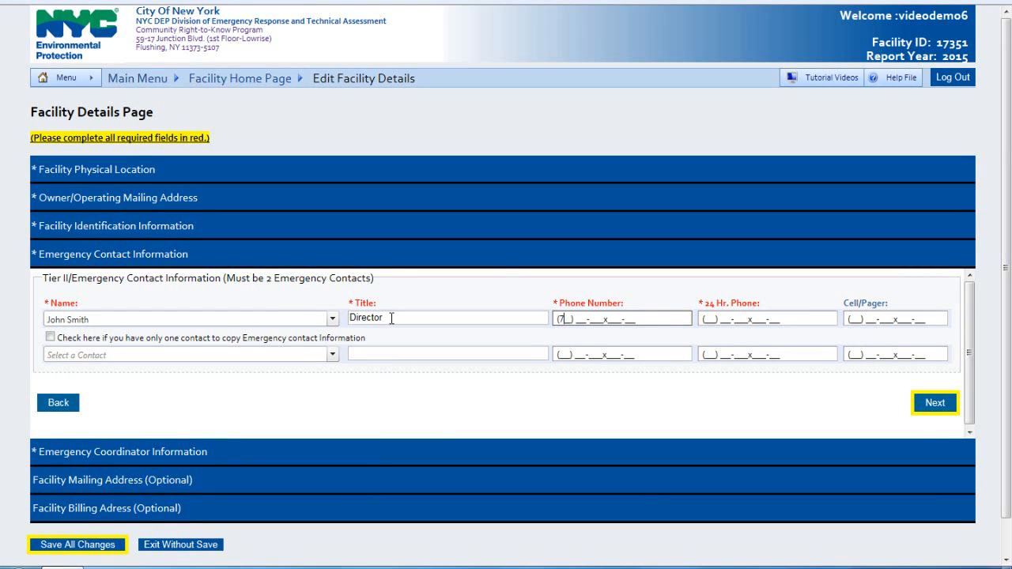
pyautogui.press('Tab')
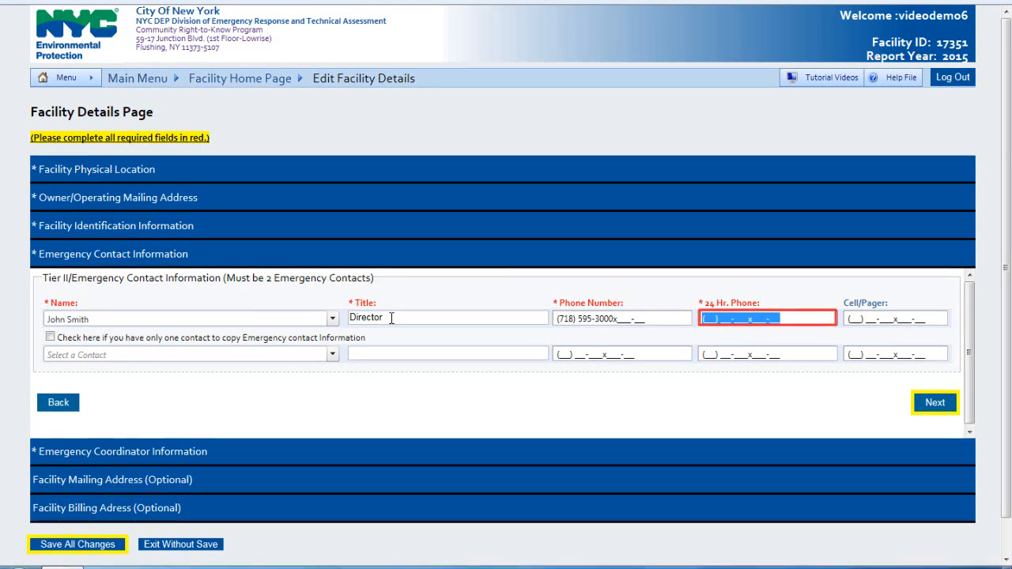
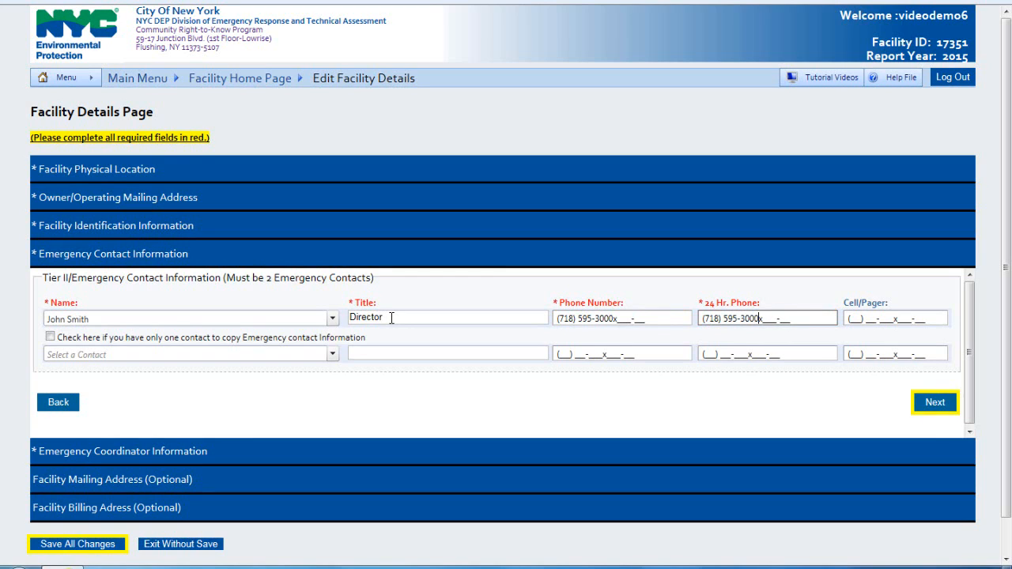
# Step: Enter the second contact's name, title CEO, phone and 24-hour phone, then continue
pyautogui.click(287, 355)
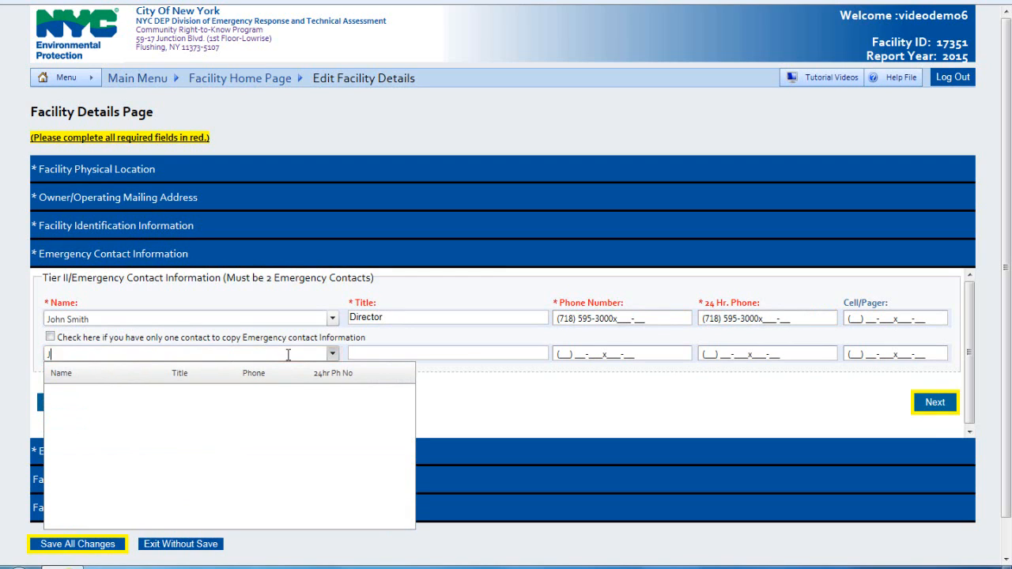
pyautogui.write('Jane Doe')
pyautogui.click(377, 353)
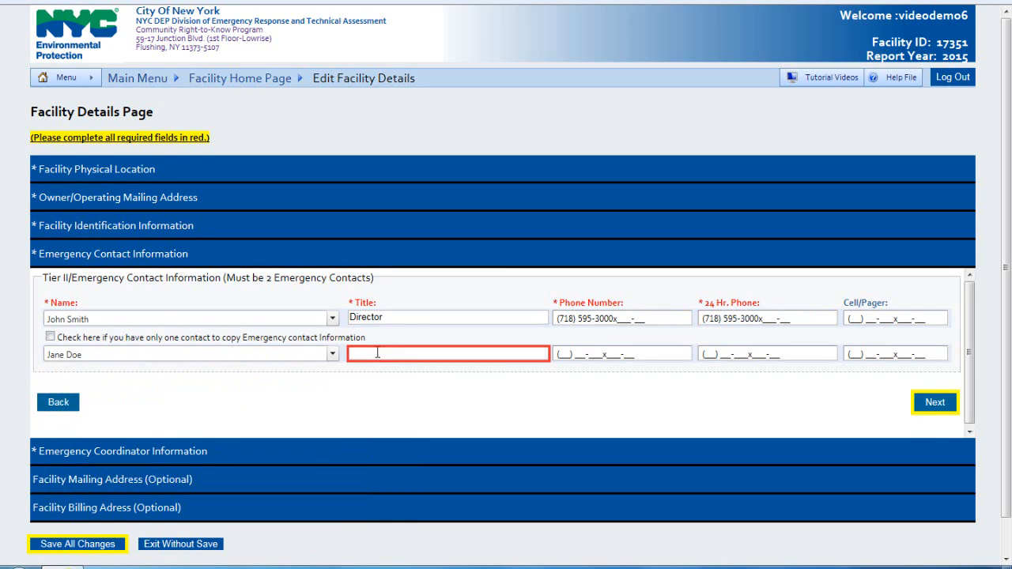
pyautogui.write('CEO')
pyautogui.click(559, 353)
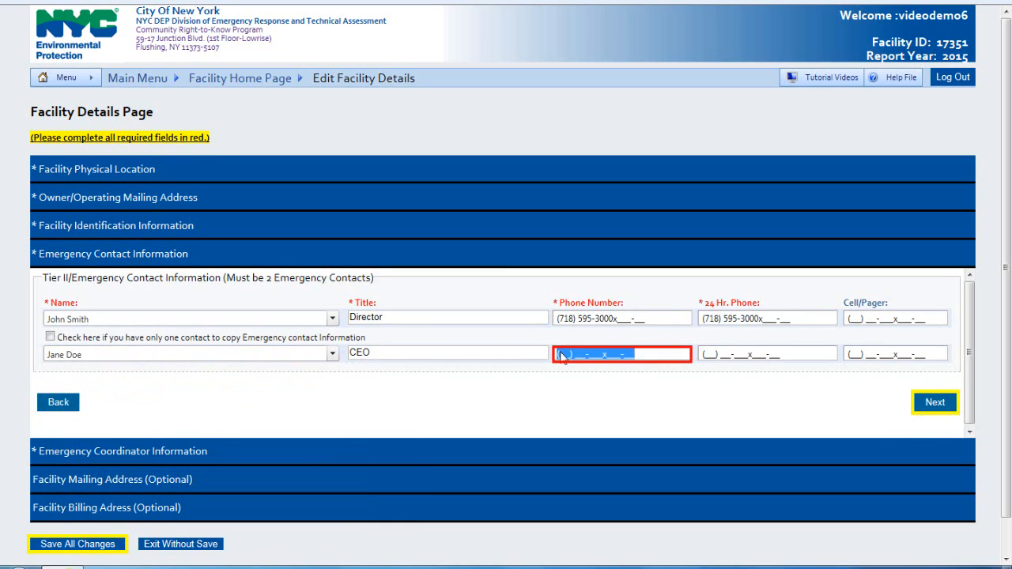
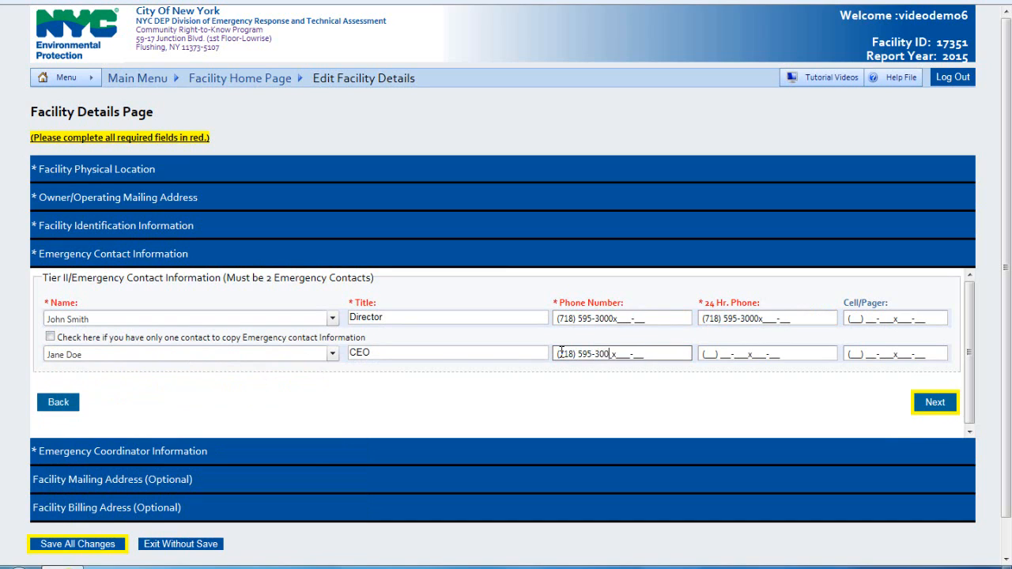
pyautogui.press('Tab')
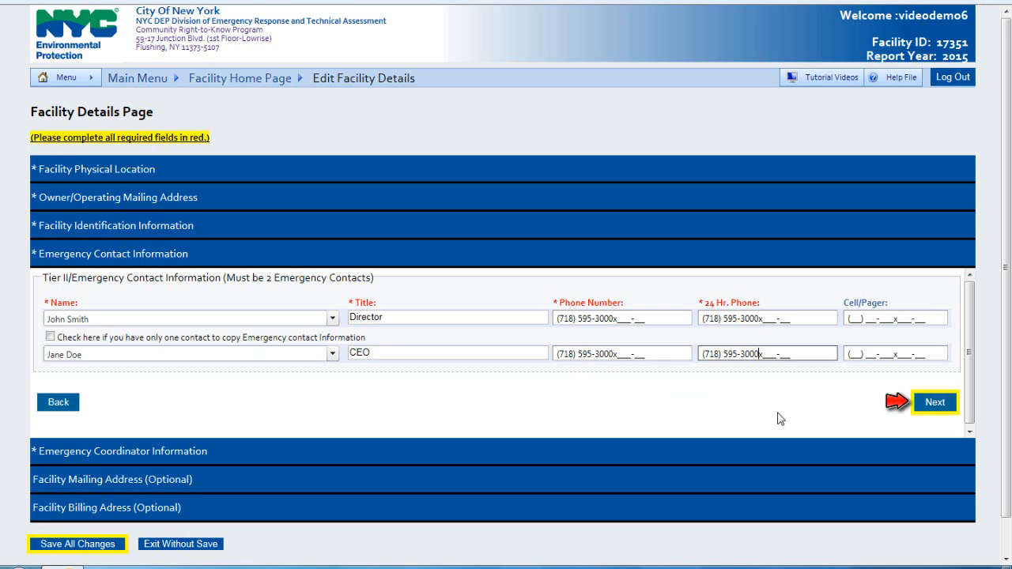
pyautogui.click(930, 407)
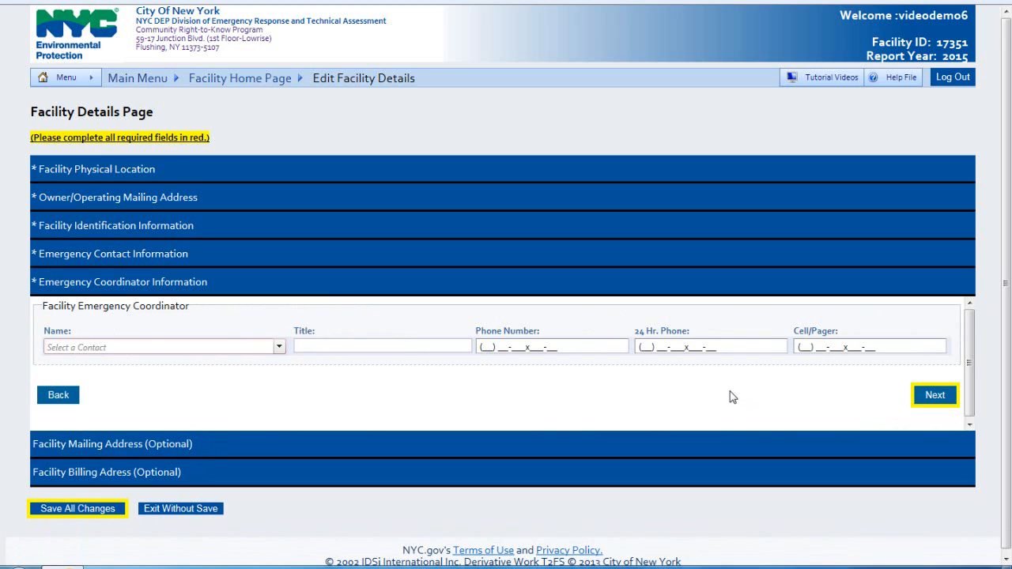
# Step: Make the CEO contact the emergency coordinator with title CEO and both phone numbers
pyautogui.click(224, 348)
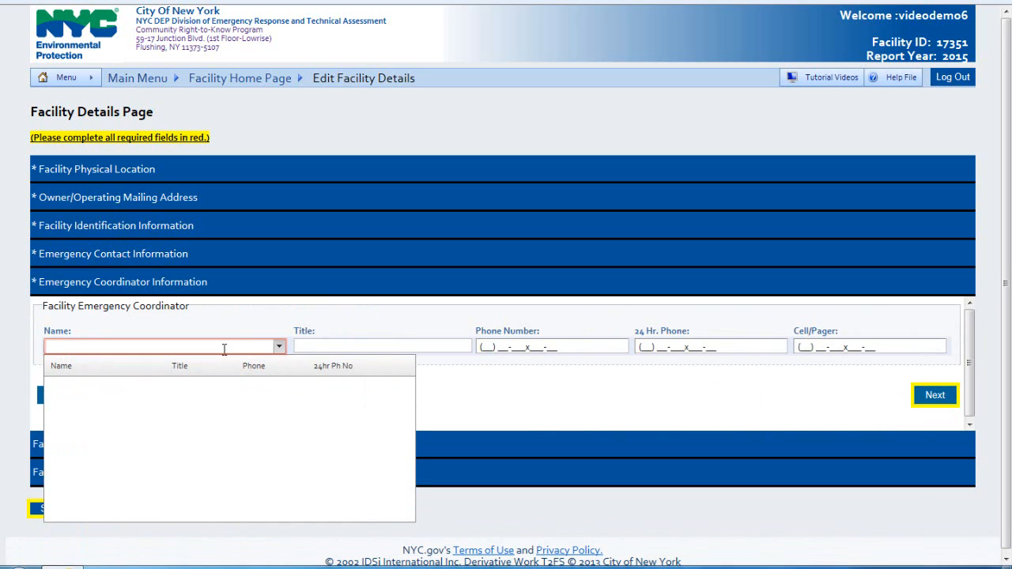
pyautogui.write('Jane Doe')
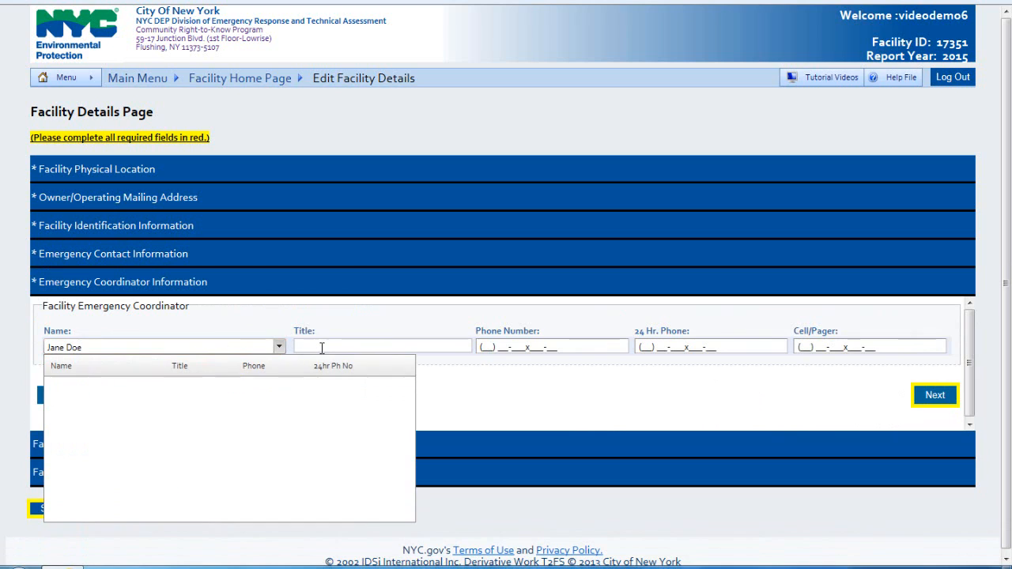
pyautogui.click(321, 348)
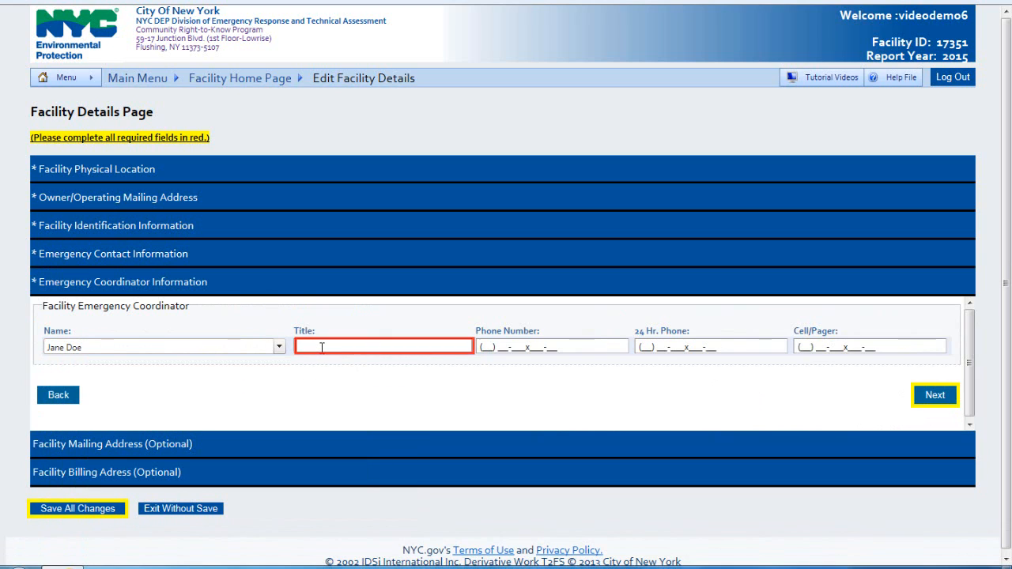
pyautogui.write('CEO')
pyautogui.click(516, 347)
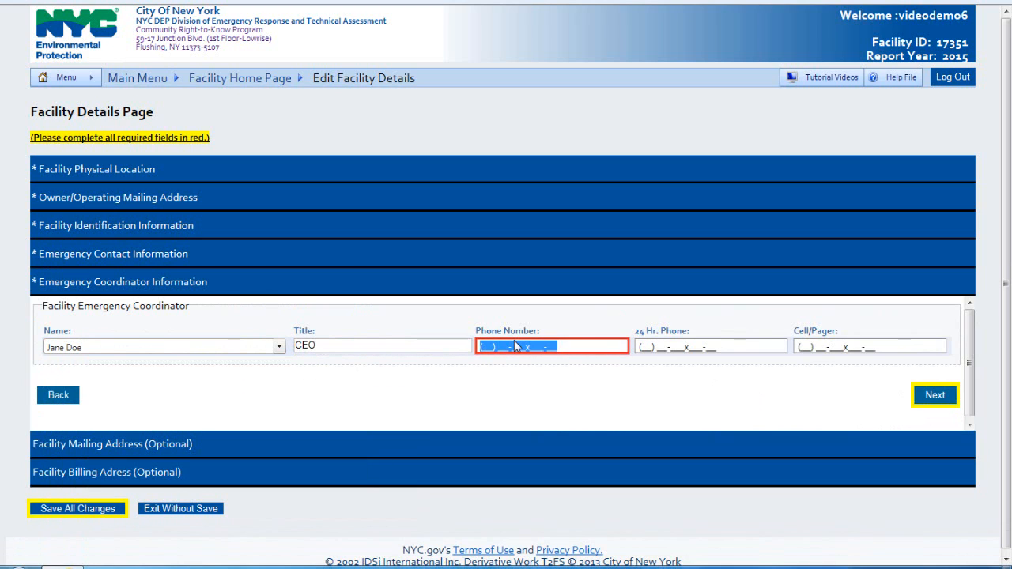
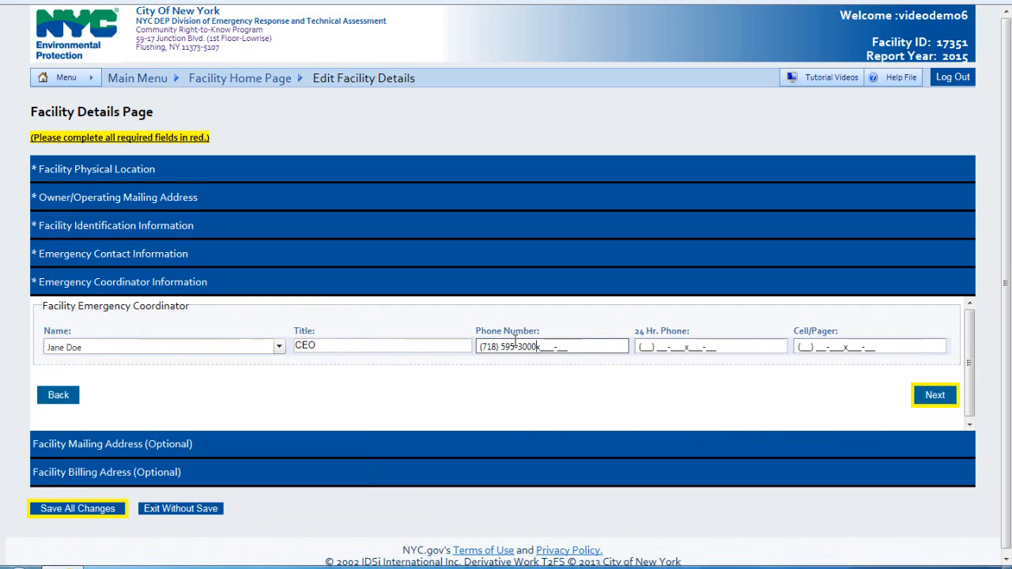
pyautogui.press('Tab')
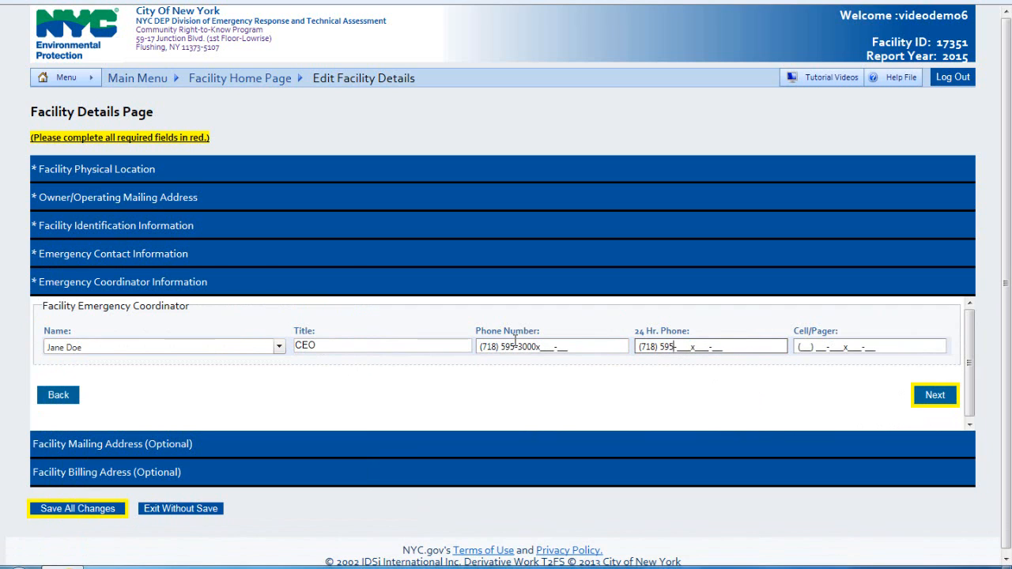
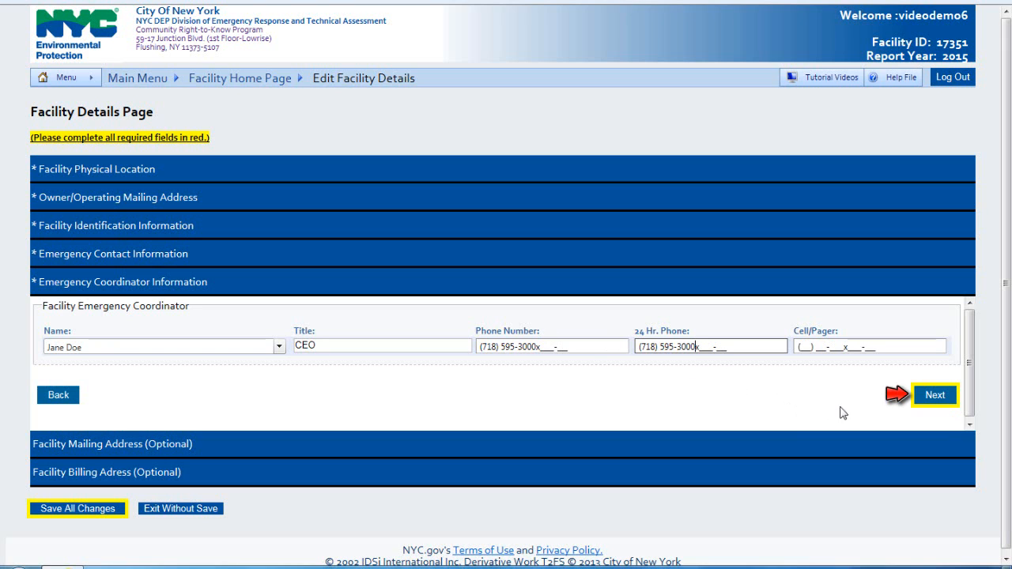
pyautogui.click(935, 395)
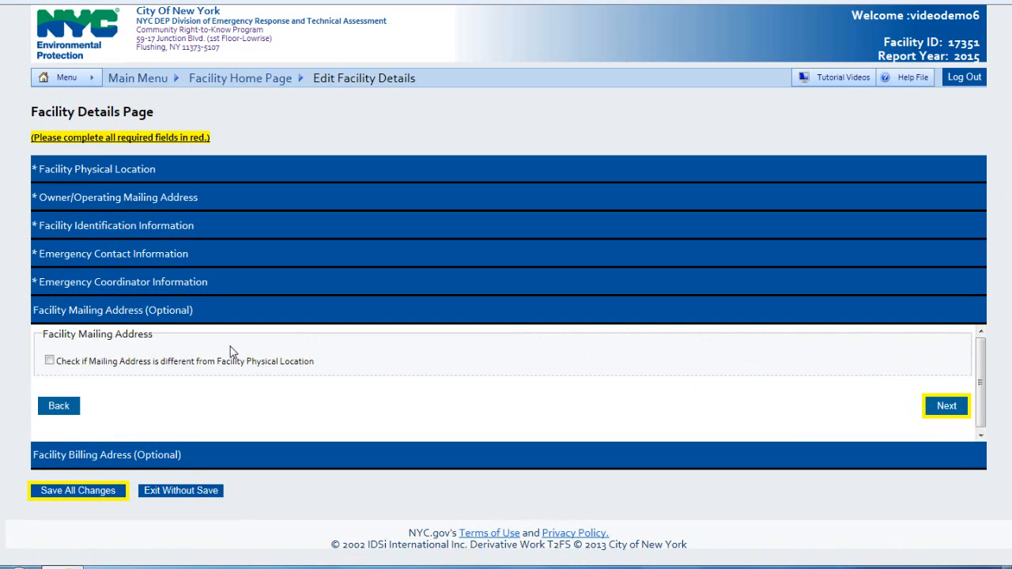
# Step: Keep the mailing address the same as the physical location and expand Facility Billing Address
pyautogui.click(189, 365)
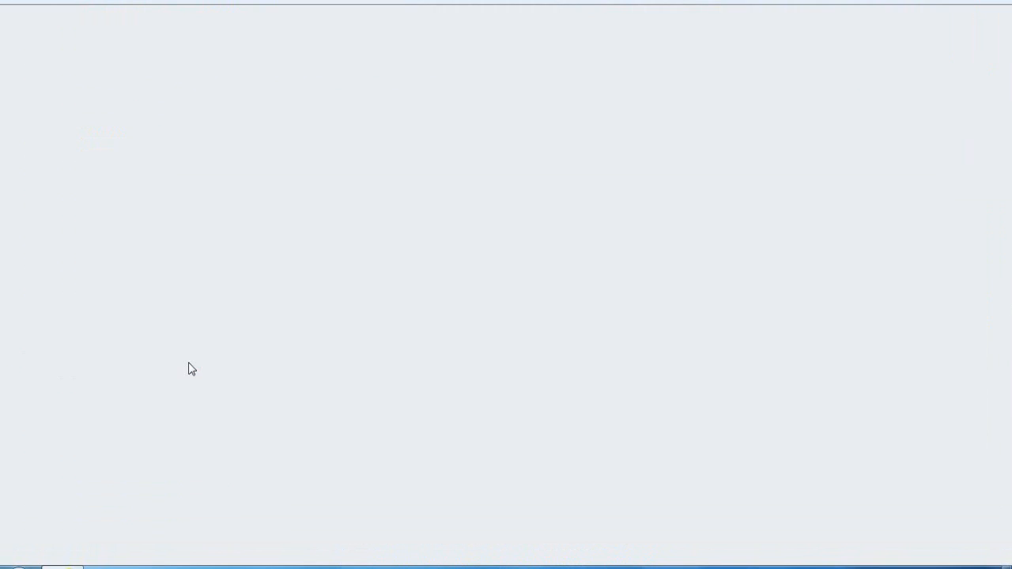
pyautogui.scroll(-3, 190, 366)
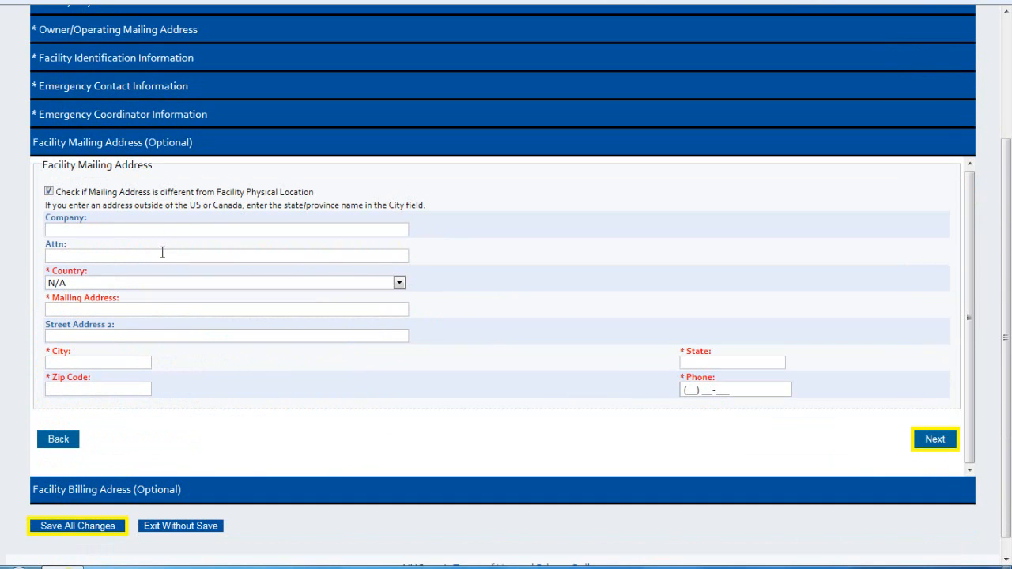
pyautogui.click(103, 194)
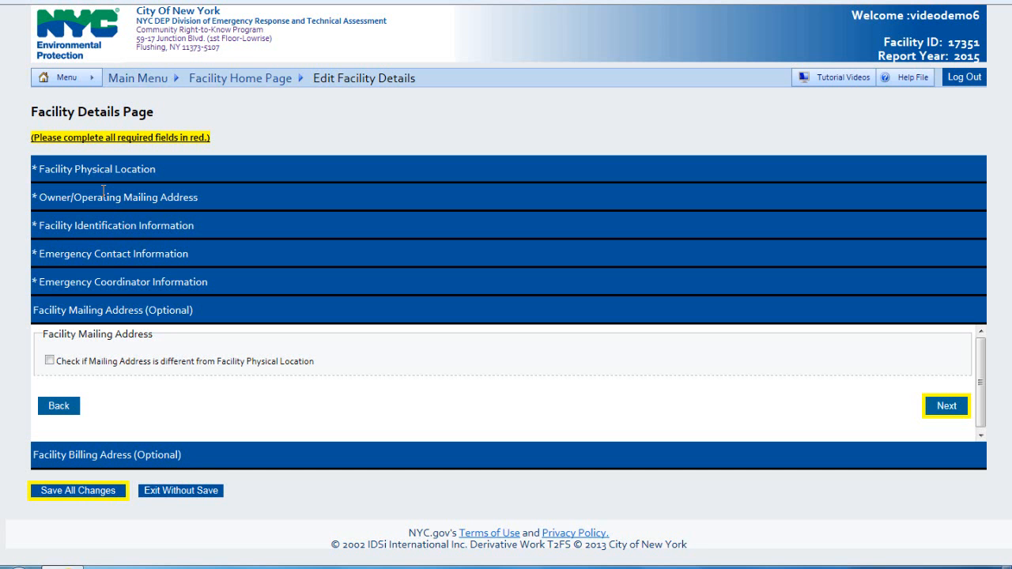
pyautogui.click(156, 461)
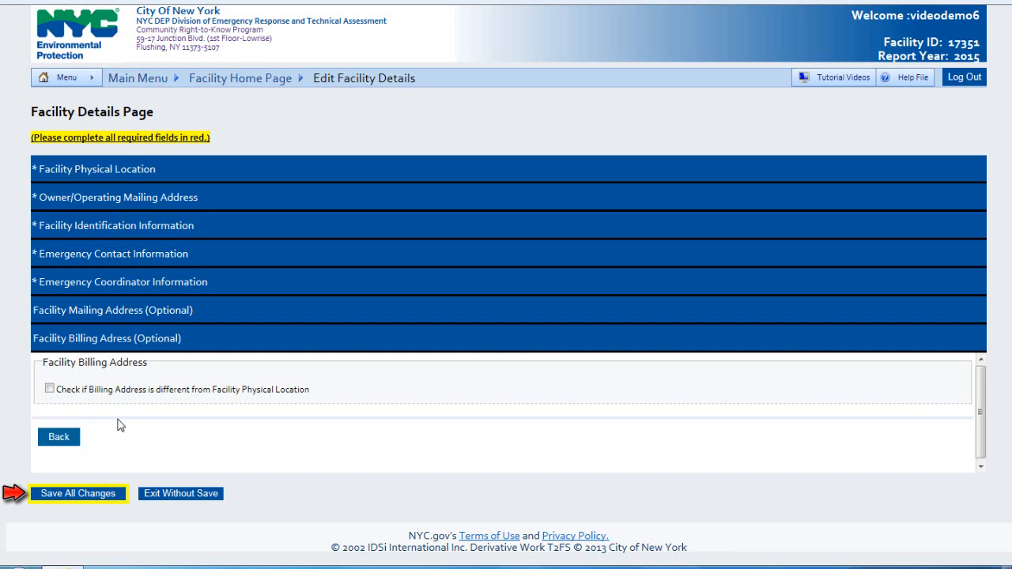
# Step: Save all changes to the Facility Details page
pyautogui.click(93, 491)
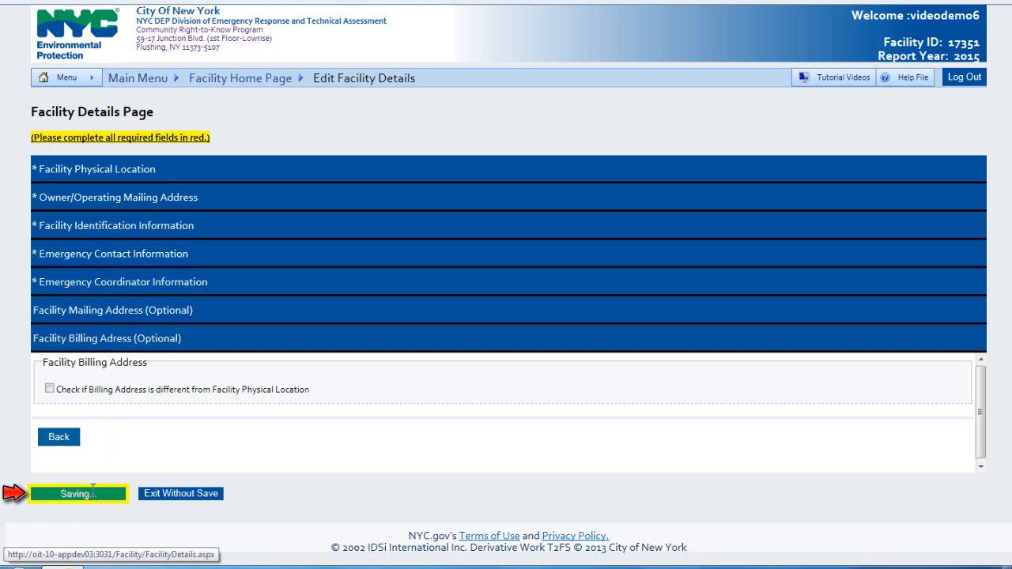